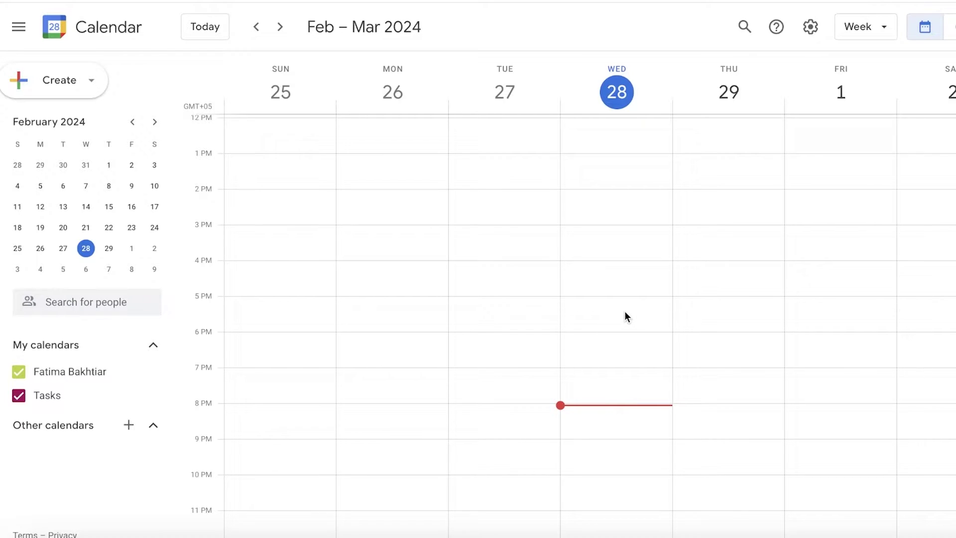
- From Settings, create a new calendar named 'Student Calender'
{"action": "left_click", "coordinate": [810, 28]}
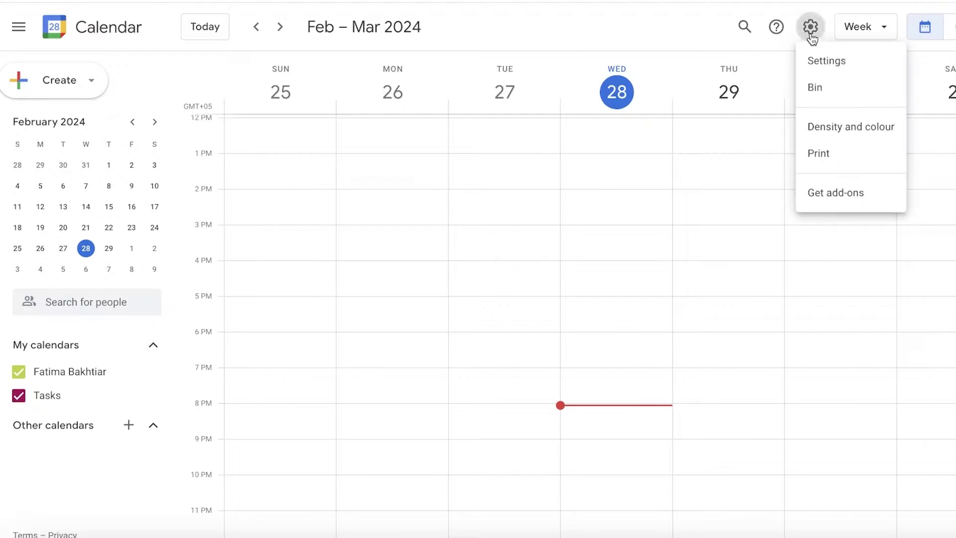
{"action": "left_click", "coordinate": [820, 62]}
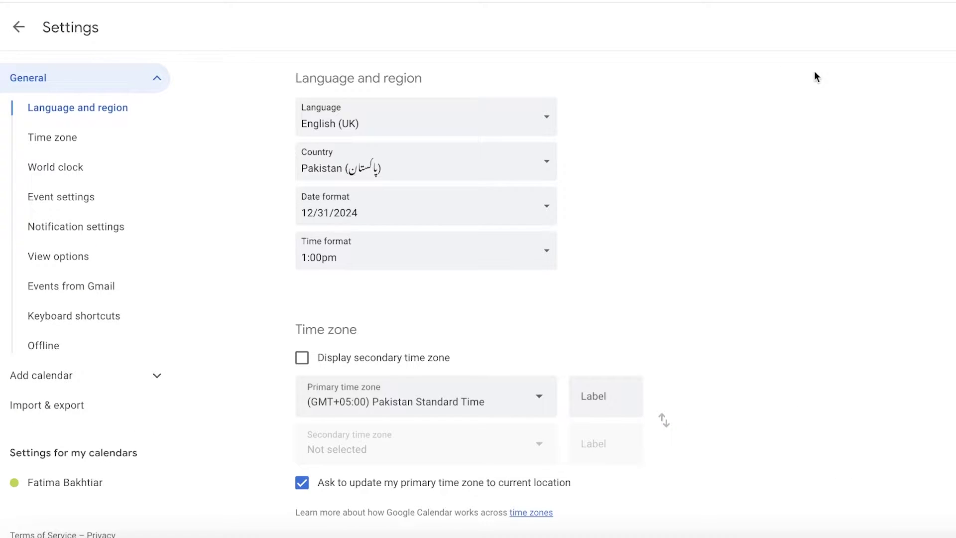
{"action": "left_click", "coordinate": [137, 383]}
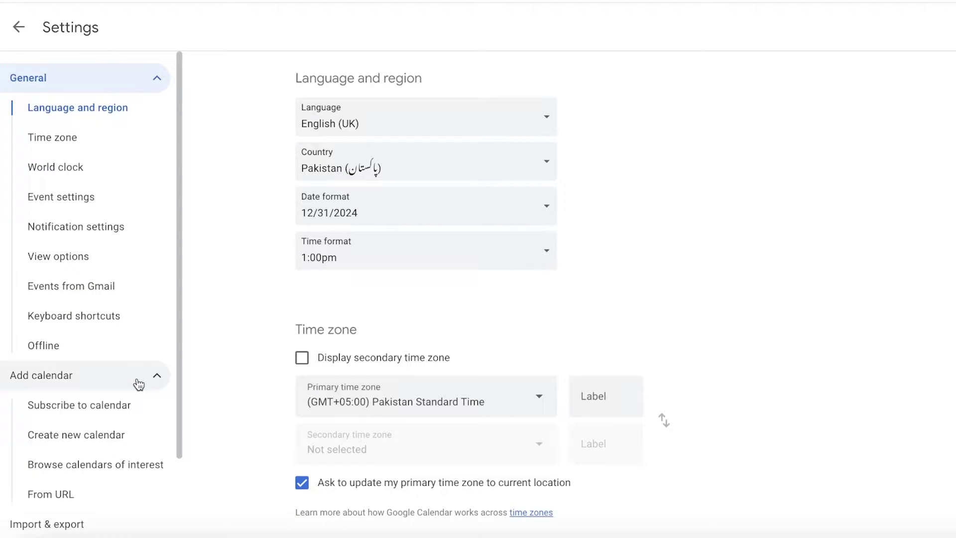
{"action": "left_click", "coordinate": [94, 437]}
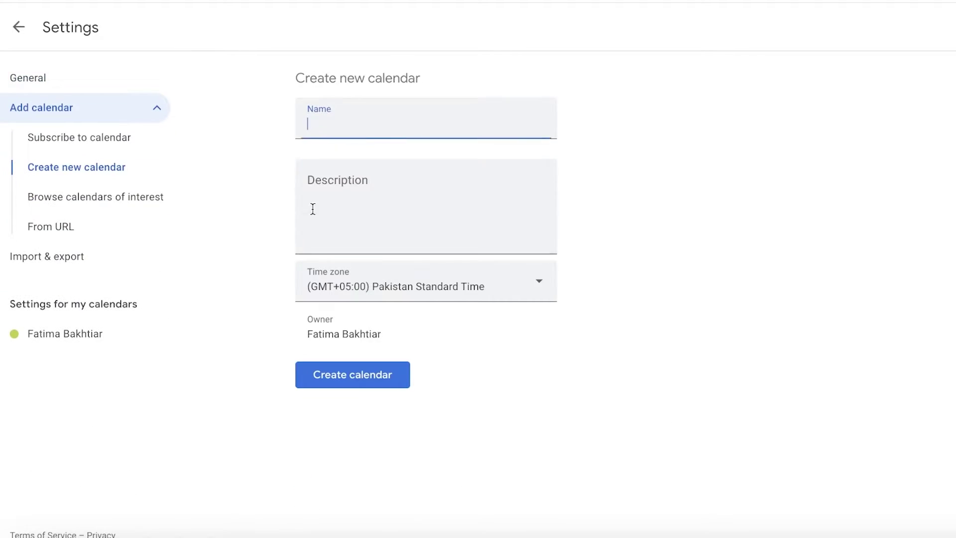
{"action": "type", "text": "Student Calender"}
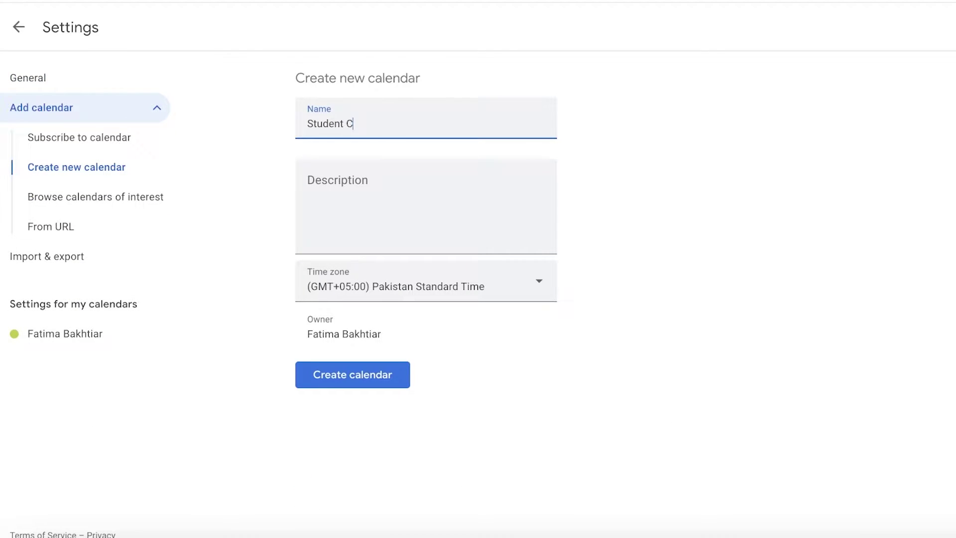
{"action": "left_click", "coordinate": [368, 374]}
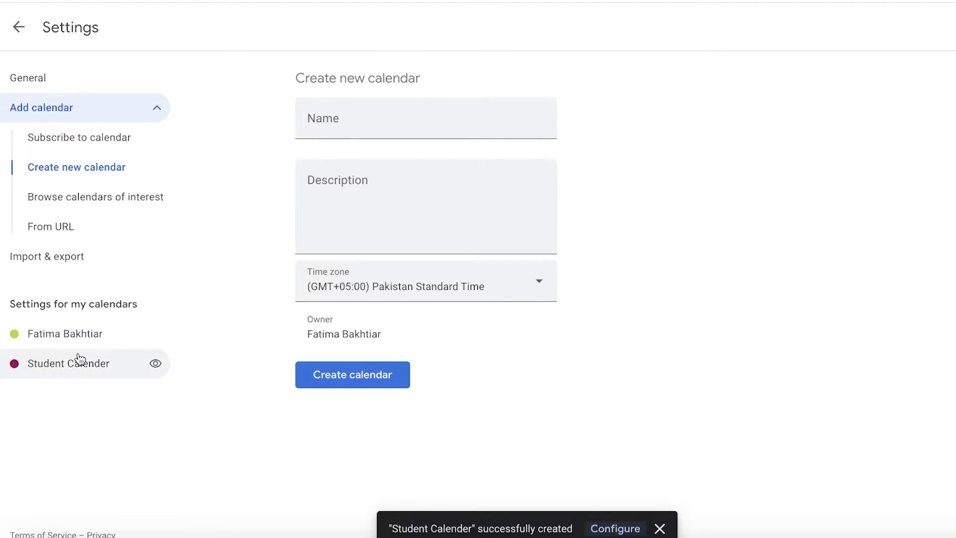
- Open Student Calender's own settings page and dismiss the calendar-created notice
{"action": "left_click", "coordinate": [79, 362]}
{"action": "scroll", "coordinate": [653, 303], "scroll_direction": "down", "scroll_amount": 10}
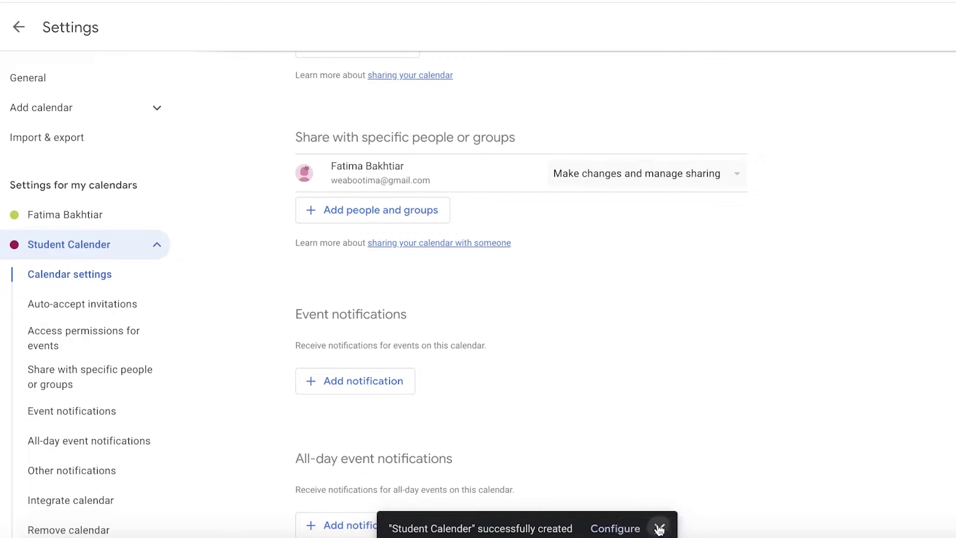
{"action": "left_click", "coordinate": [658, 527]}
{"action": "scroll", "coordinate": [657, 487], "scroll_direction": "up", "scroll_amount": 10}
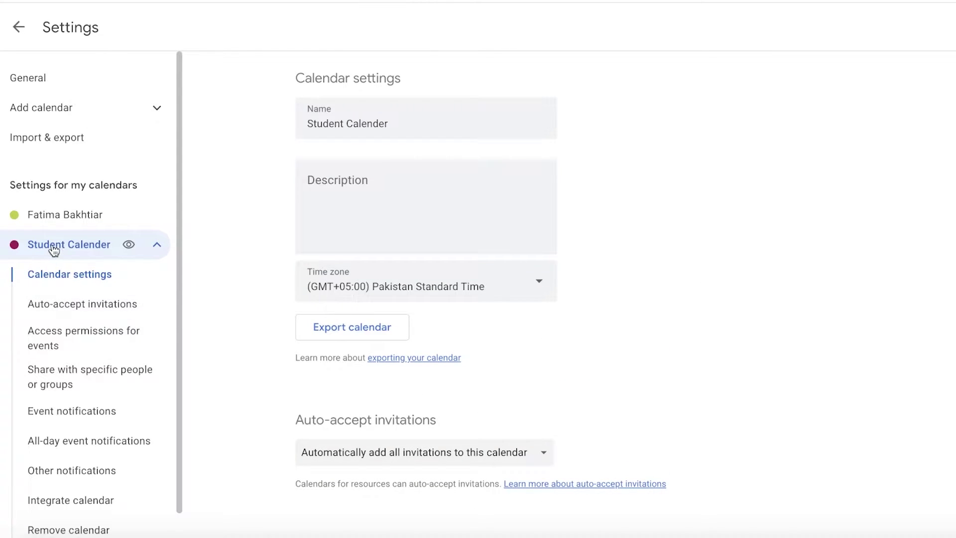
{"action": "scroll", "coordinate": [529, 154], "scroll_direction": "down", "scroll_amount": 3}
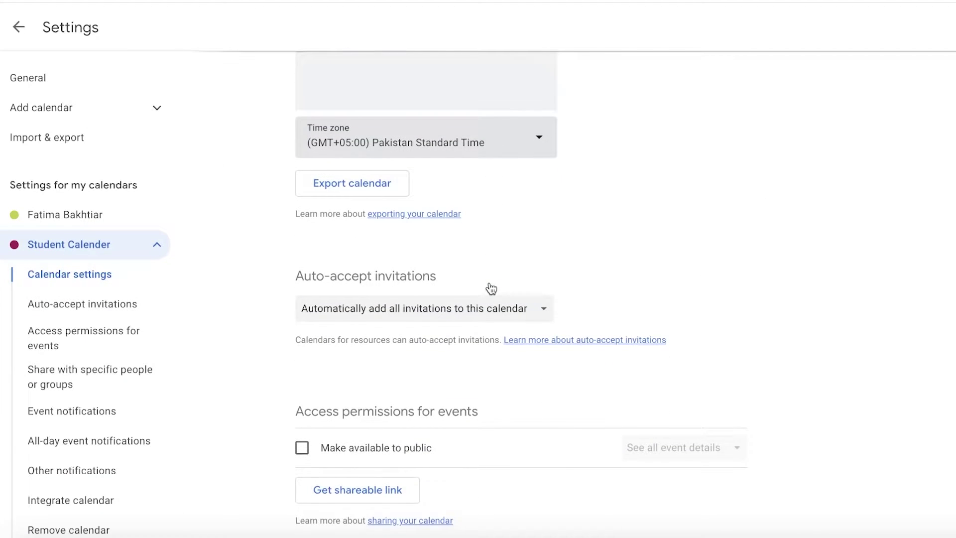
{"action": "scroll", "coordinate": [486, 294], "scroll_direction": "down", "scroll_amount": 3}
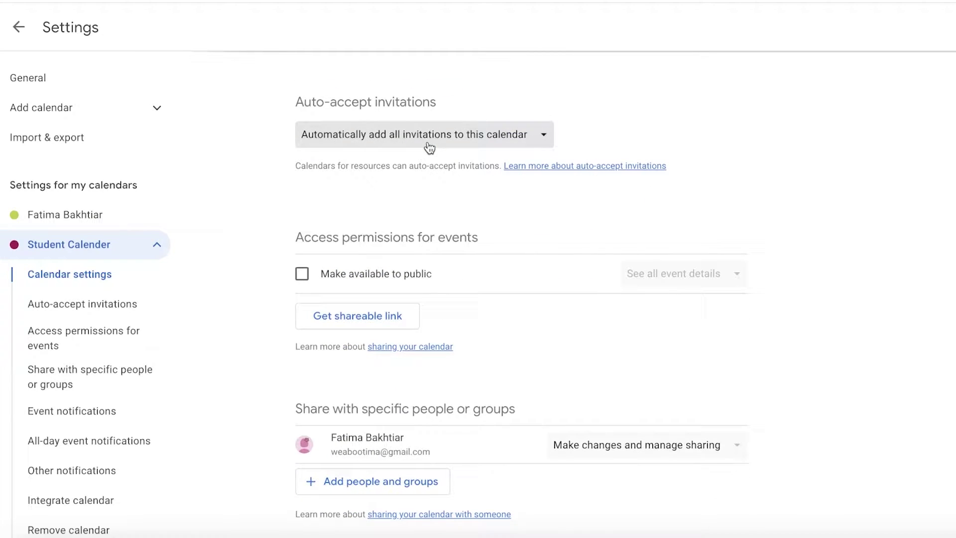
- Leave the auto-accept invitation setting unchanged and cancel making the calendar public
{"action": "left_click", "coordinate": [367, 145]}
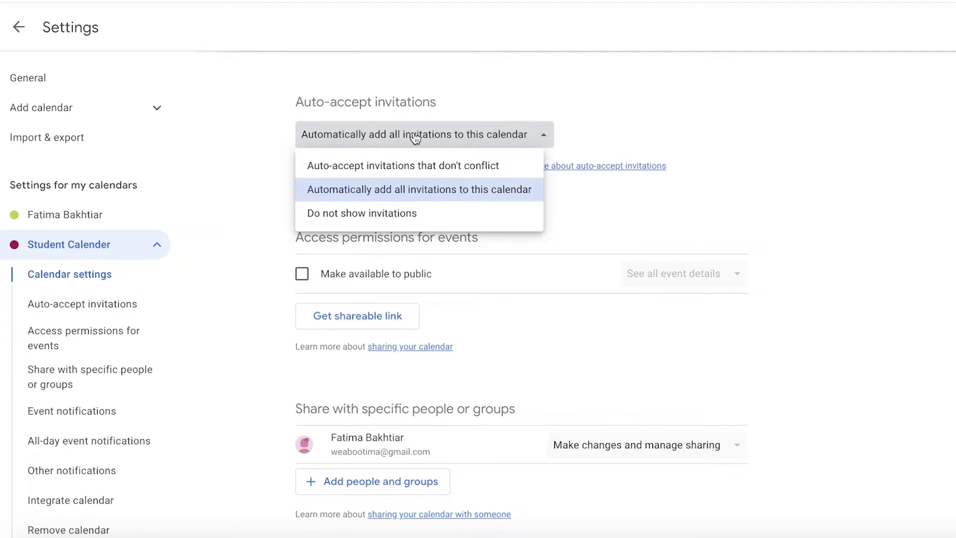
{"action": "left_click", "coordinate": [689, 128]}
{"action": "scroll", "coordinate": [559, 154], "scroll_direction": "down", "scroll_amount": 3}
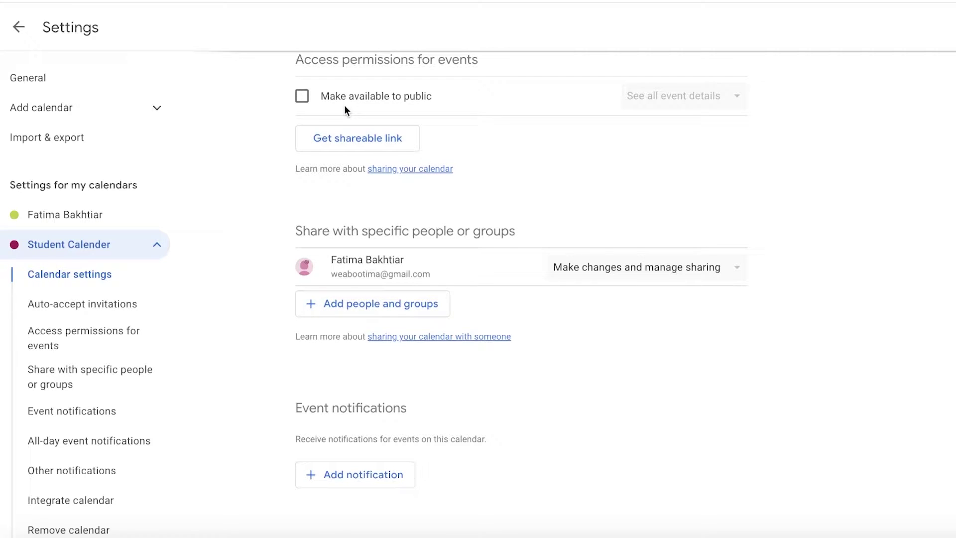
{"action": "left_click", "coordinate": [313, 97]}
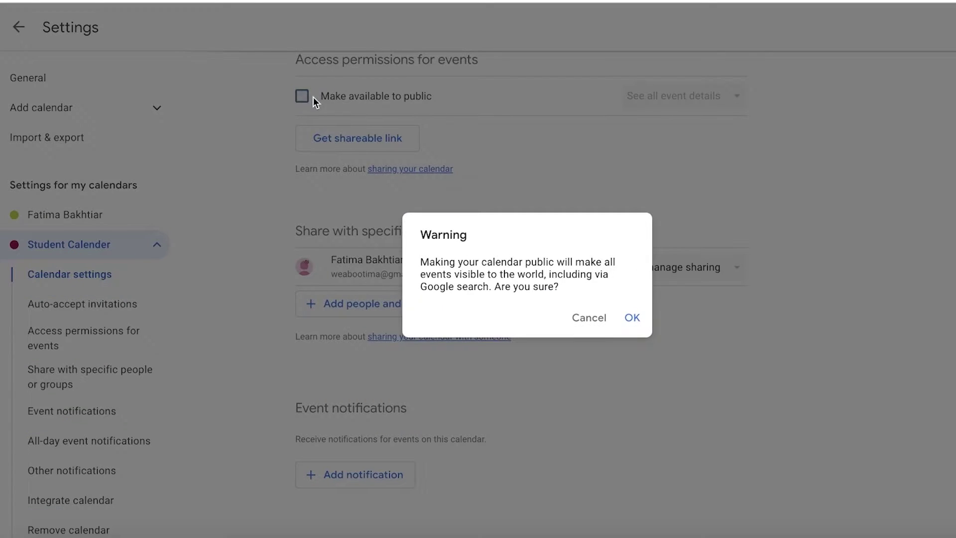
{"action": "left_click", "coordinate": [576, 324]}
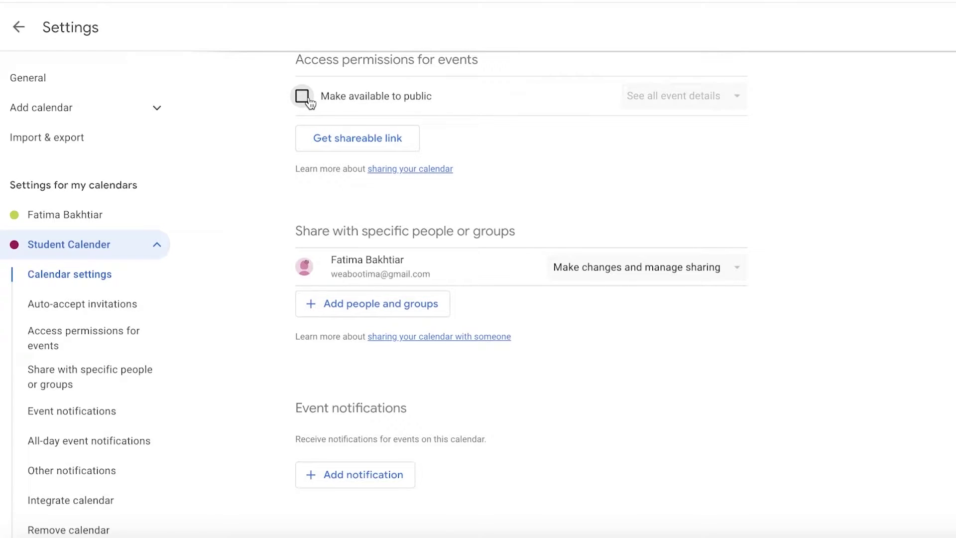
{"action": "scroll", "coordinate": [320, 158], "scroll_direction": "down", "scroll_amount": 3}
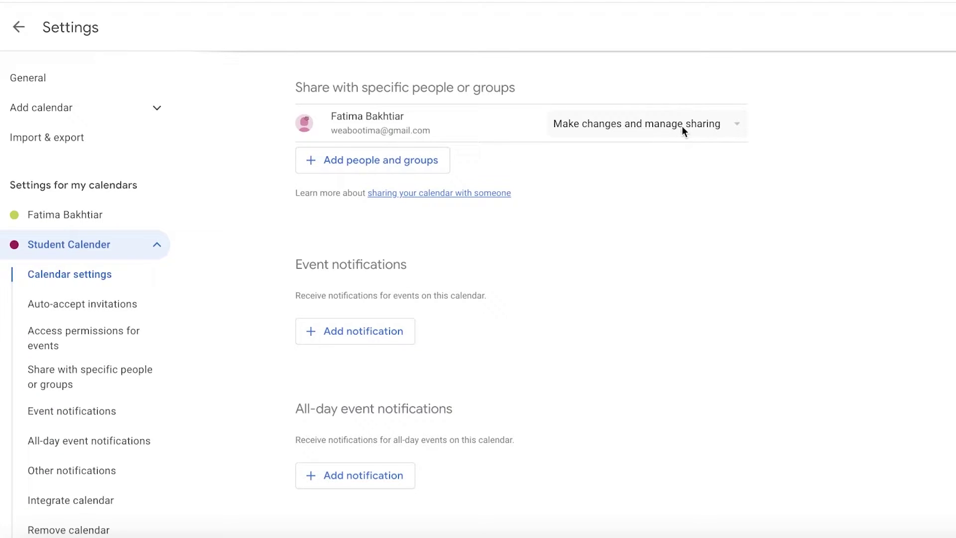
{"action": "left_click", "coordinate": [338, 166]}
{"action": "left_click", "coordinate": [451, 282]}
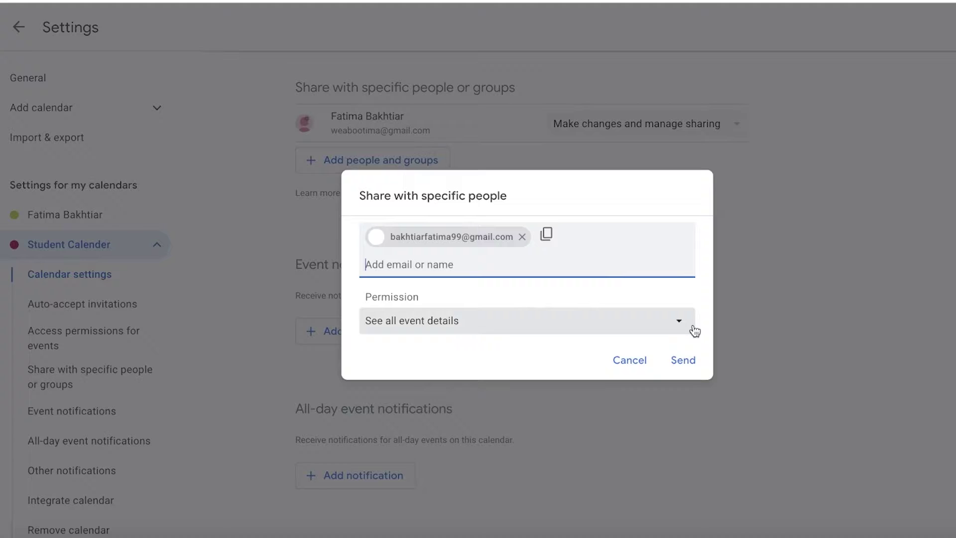
{"action": "left_click", "coordinate": [677, 348]}
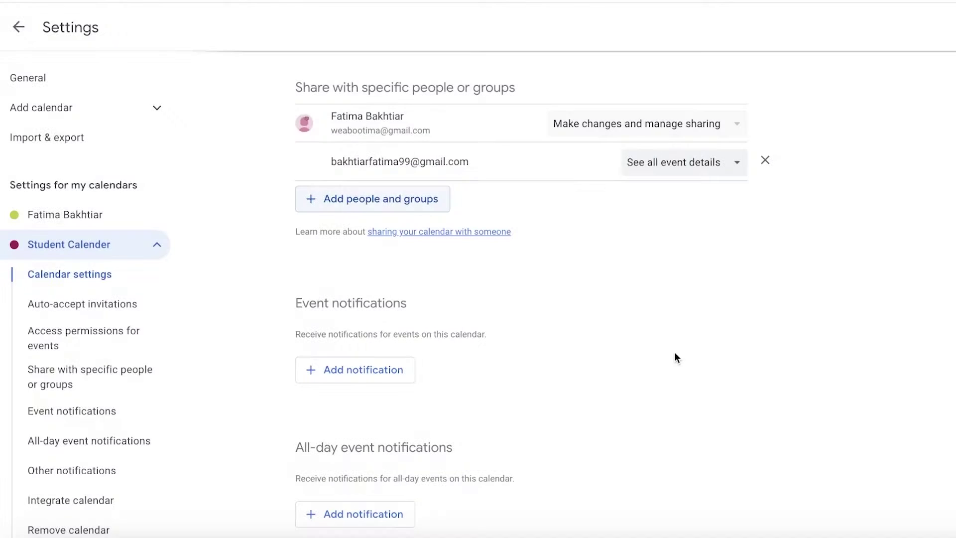
{"action": "left_click", "coordinate": [646, 172]}
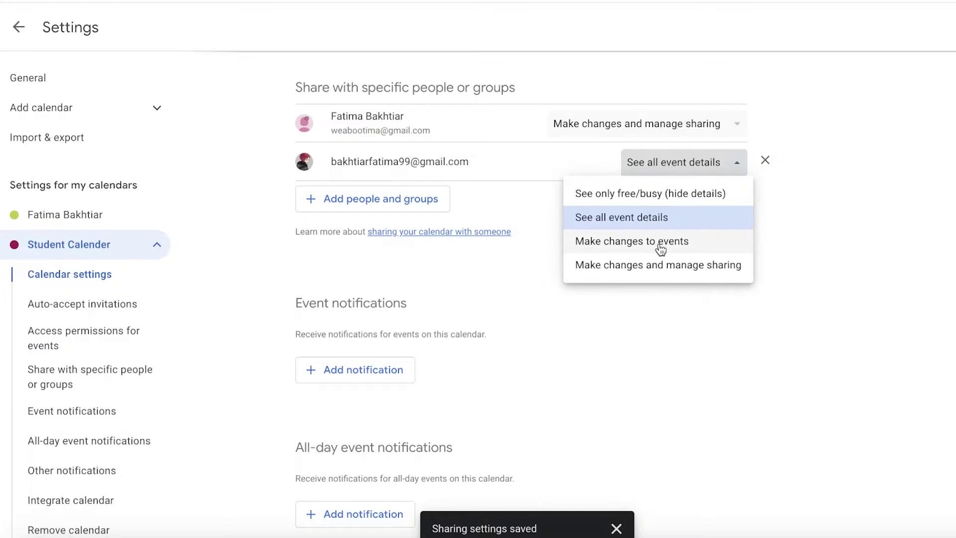
{"action": "left_click", "coordinate": [663, 267]}
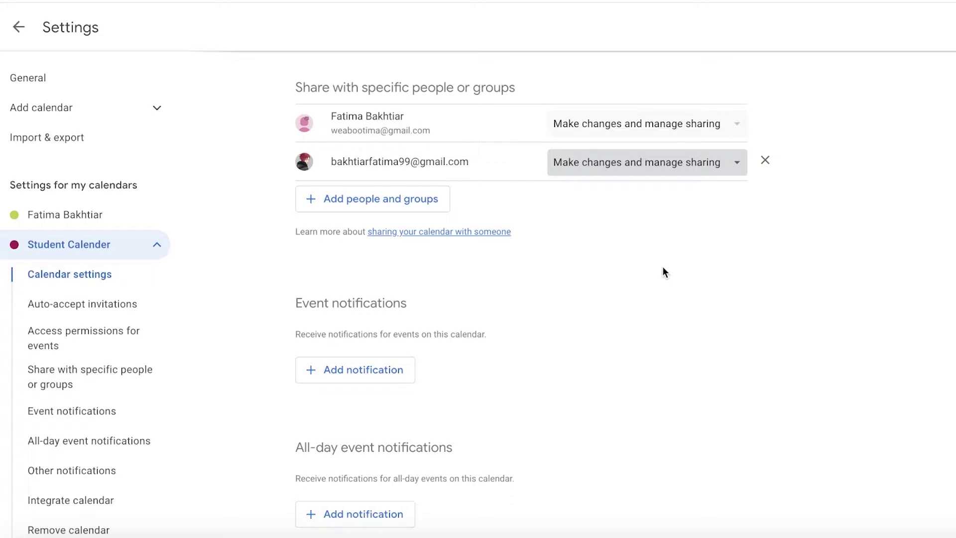
- Remove the added person from sharing, then return to the calendar week view
{"action": "left_click", "coordinate": [765, 160]}
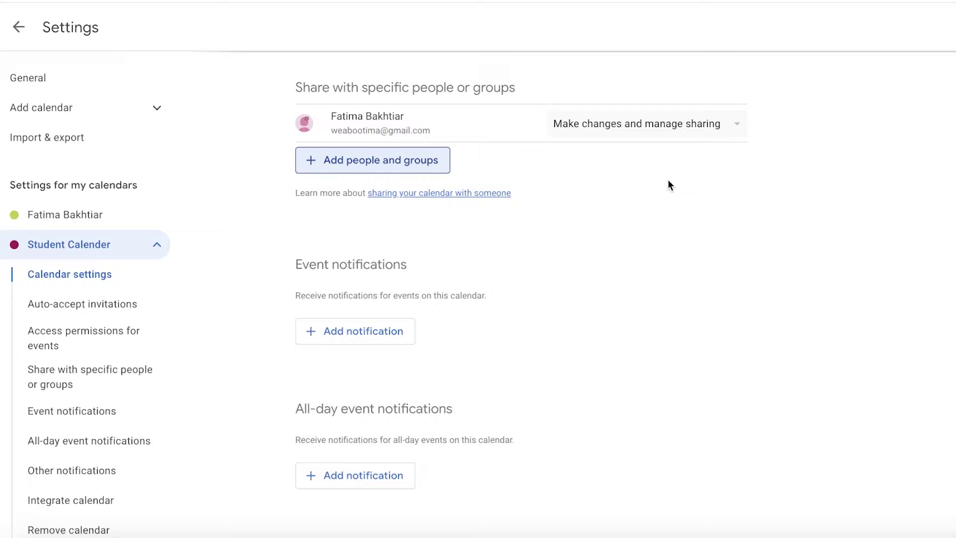
{"action": "scroll", "coordinate": [494, 249], "scroll_direction": "down", "scroll_amount": 6}
{"action": "scroll", "coordinate": [428, 201], "scroll_direction": "up", "scroll_amount": 3}
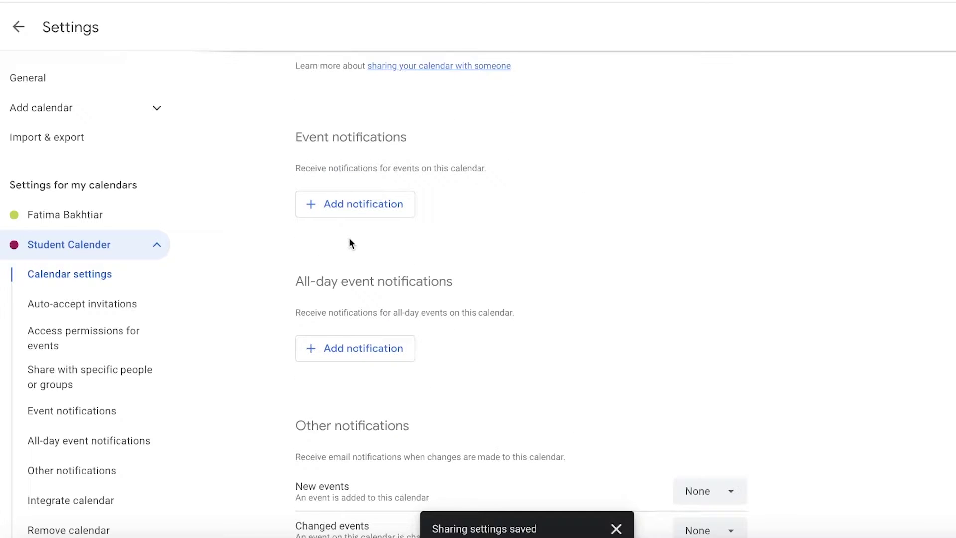
{"action": "scroll", "coordinate": [333, 273], "scroll_direction": "down", "scroll_amount": 4}
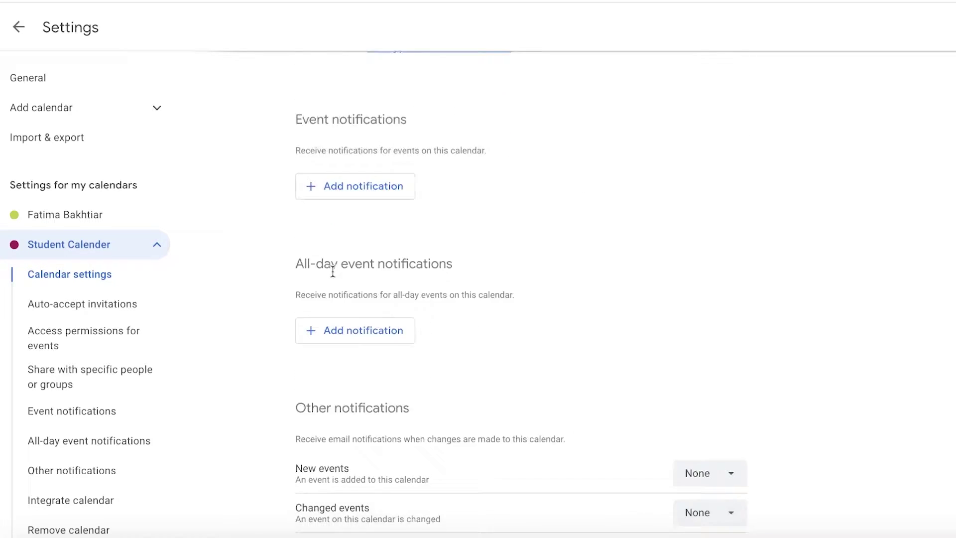
{"action": "scroll", "coordinate": [332, 275], "scroll_direction": "down", "scroll_amount": 8}
{"action": "scroll", "coordinate": [332, 270], "scroll_direction": "up", "scroll_amount": 8}
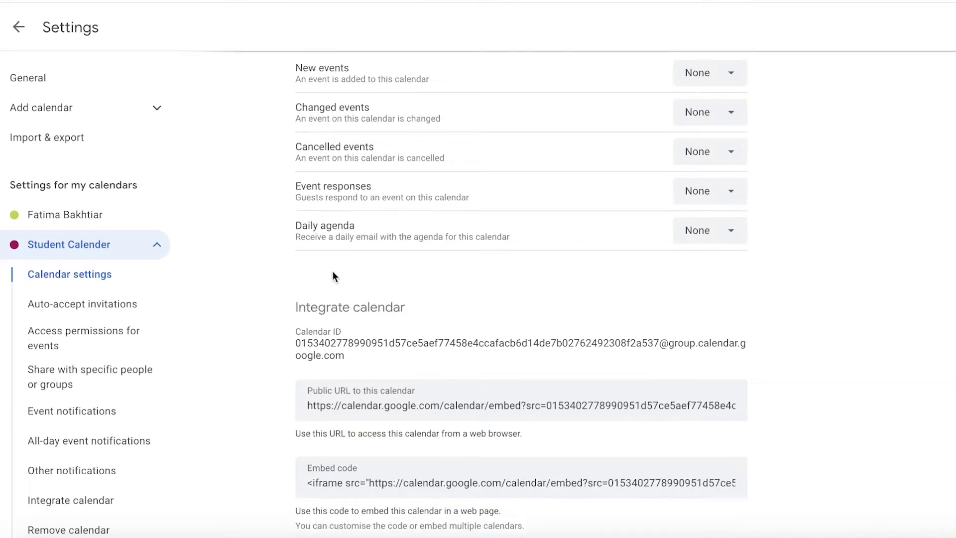
{"action": "scroll", "coordinate": [448, 372], "scroll_direction": "down", "scroll_amount": 1}
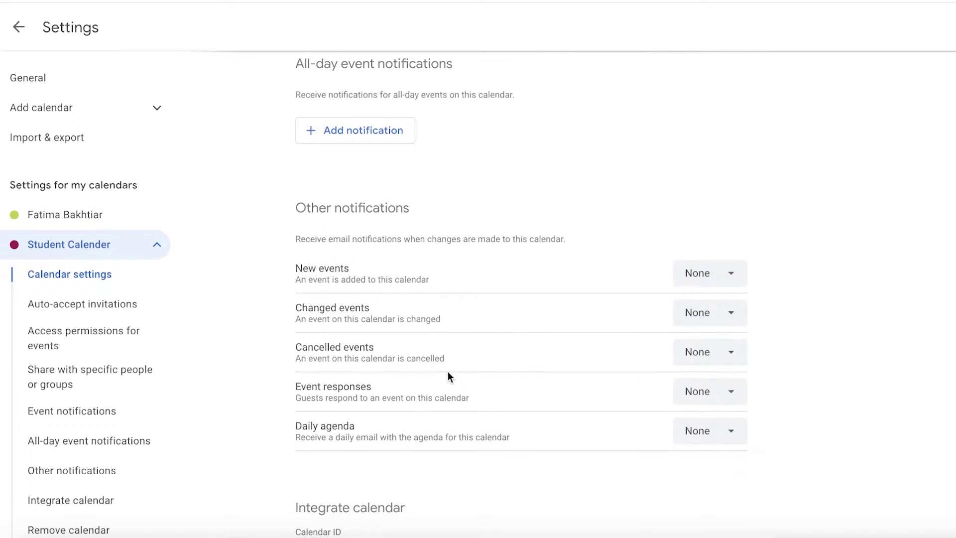
{"action": "scroll", "coordinate": [446, 378], "scroll_direction": "down", "scroll_amount": 15}
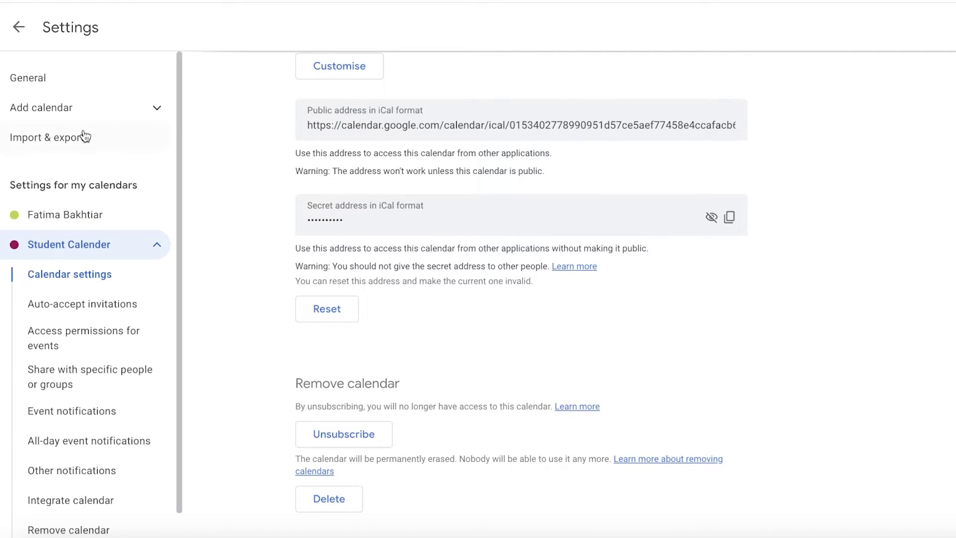
{"action": "left_click", "coordinate": [19, 27]}
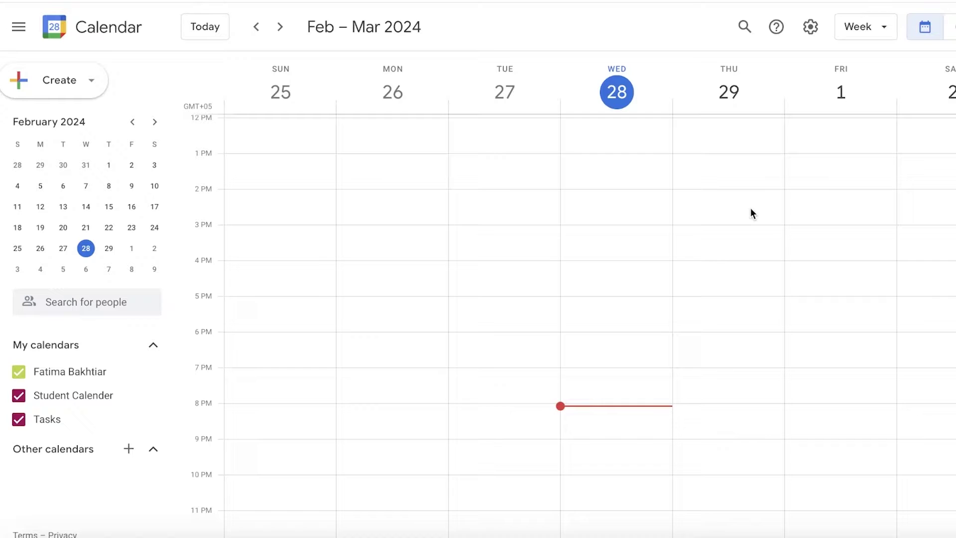
- Hide the default calendar, colour Student Calender Cobalt, and collapse Other calendars
{"action": "left_click", "coordinate": [57, 377]}
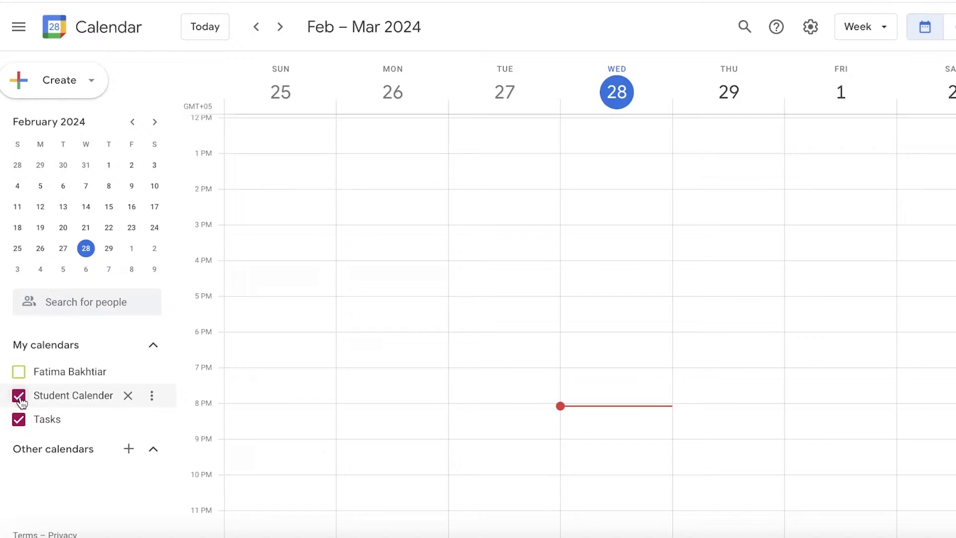
{"action": "left_click", "coordinate": [153, 394]}
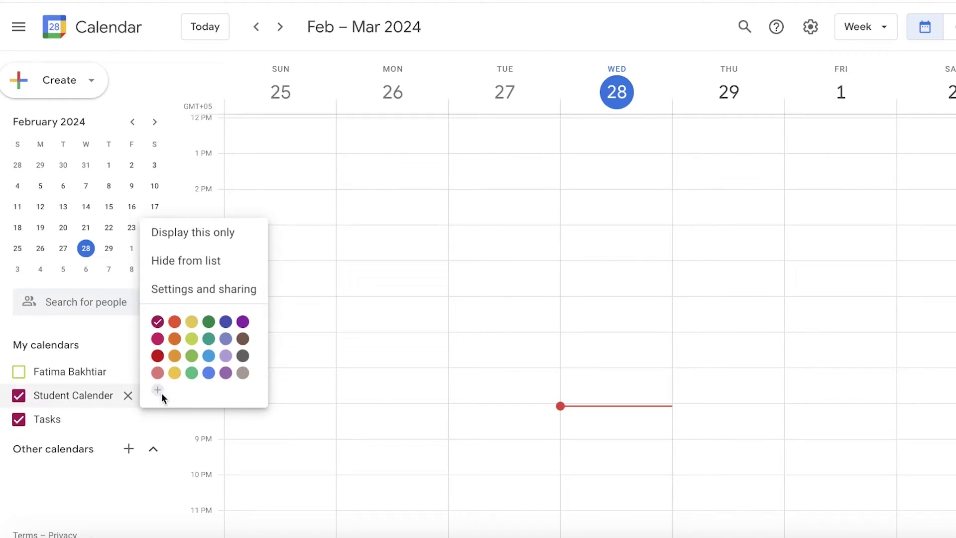
{"action": "left_click", "coordinate": [247, 317]}
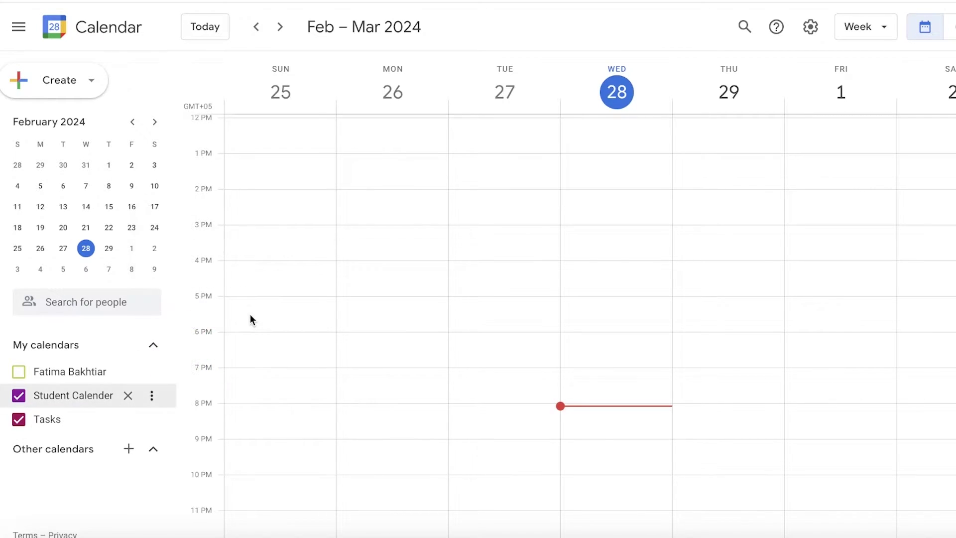
{"action": "left_click", "coordinate": [151, 395]}
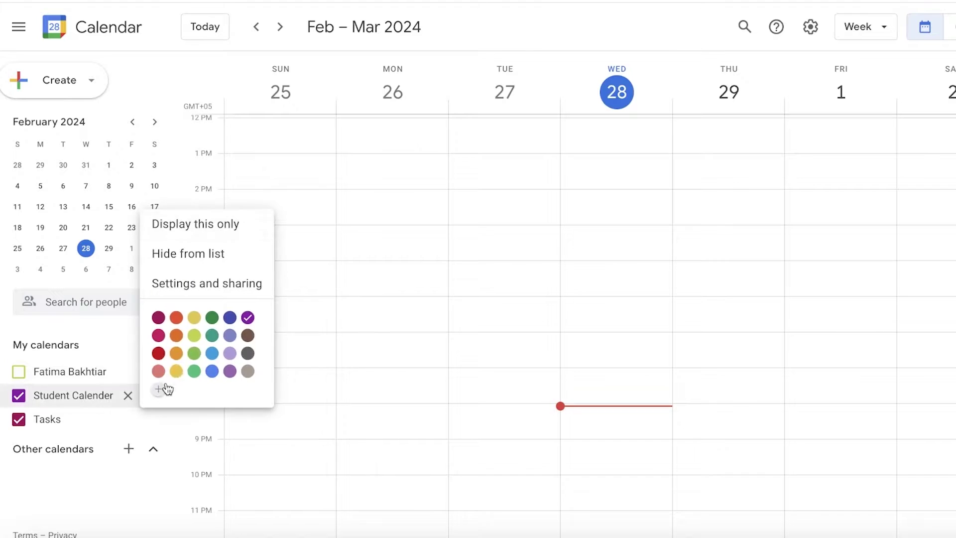
{"action": "left_click", "coordinate": [214, 374]}
{"action": "left_click", "coordinate": [50, 449]}
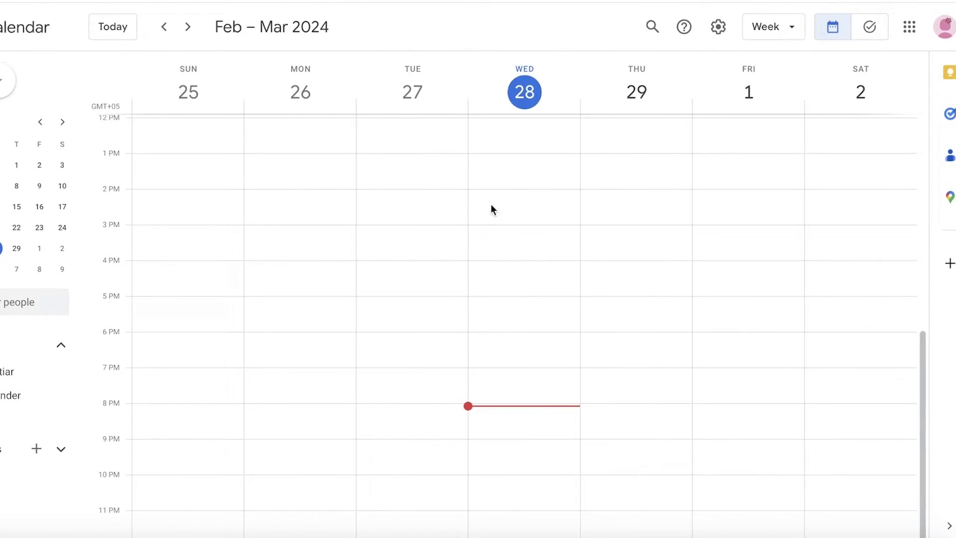
- Try the Day, Month, Year and Schedule views, returning to Week view
{"action": "left_click", "coordinate": [776, 35]}
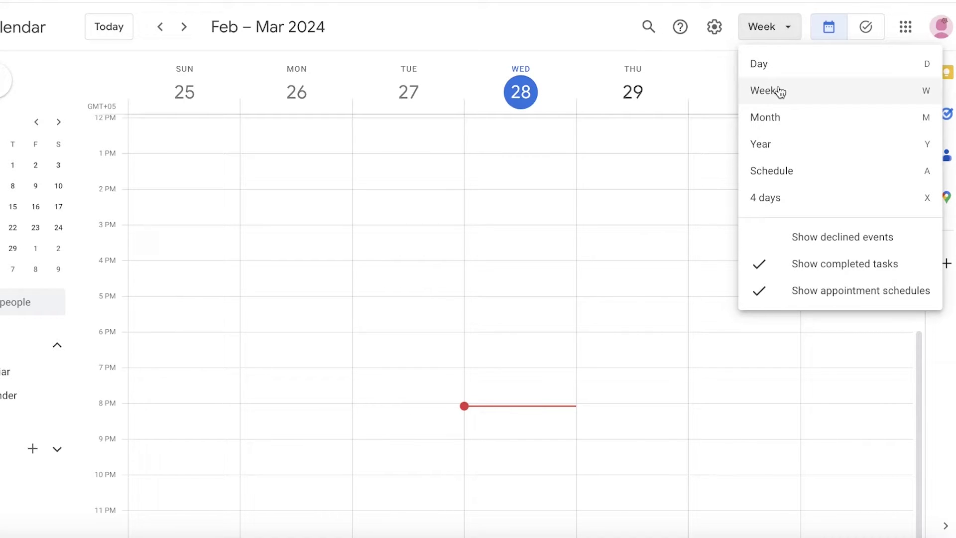
{"action": "left_click", "coordinate": [775, 65]}
{"action": "left_click", "coordinate": [769, 33]}
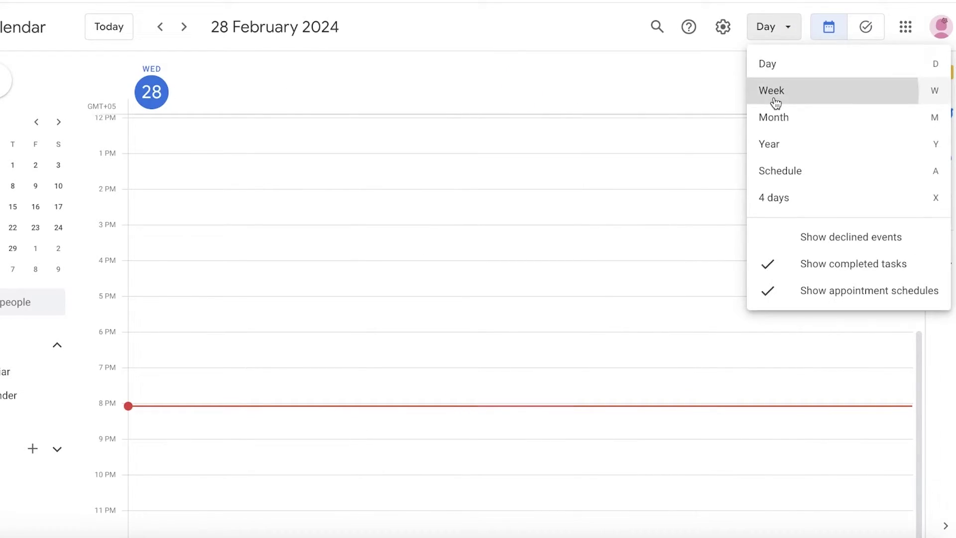
{"action": "left_click", "coordinate": [775, 90]}
{"action": "left_click", "coordinate": [782, 31]}
{"action": "left_click", "coordinate": [773, 114]}
{"action": "left_click", "coordinate": [775, 39]}
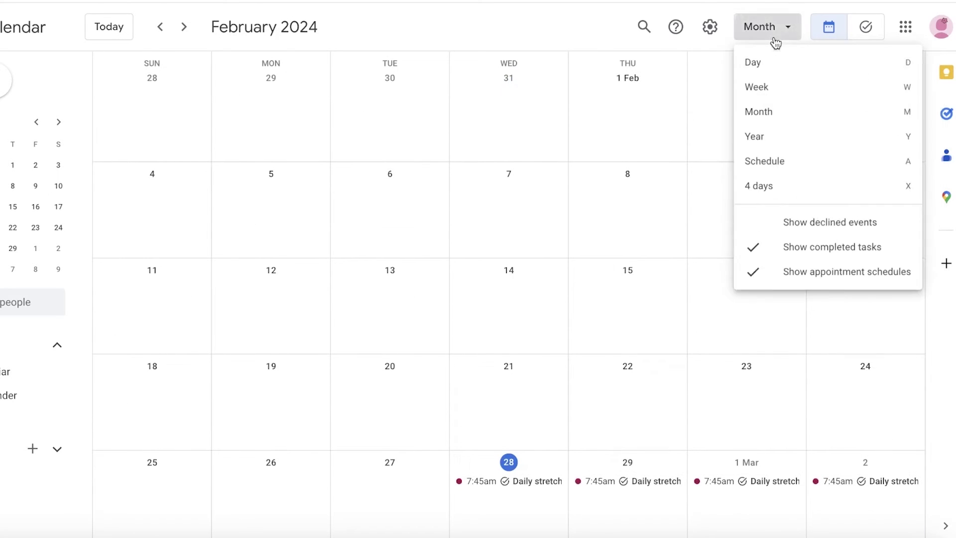
{"action": "left_click", "coordinate": [766, 144]}
{"action": "left_click", "coordinate": [770, 34]}
{"action": "left_click", "coordinate": [760, 177]}
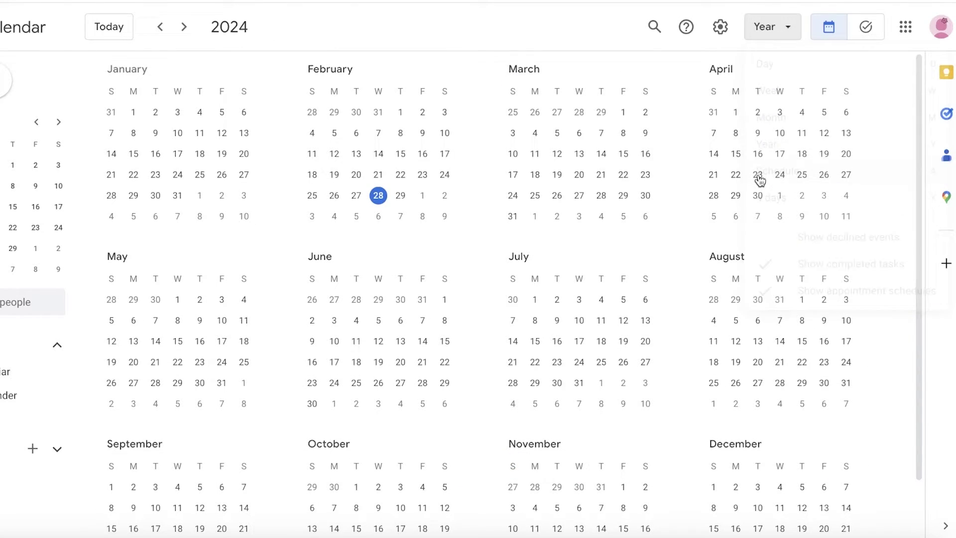
{"action": "left_click", "coordinate": [764, 33]}
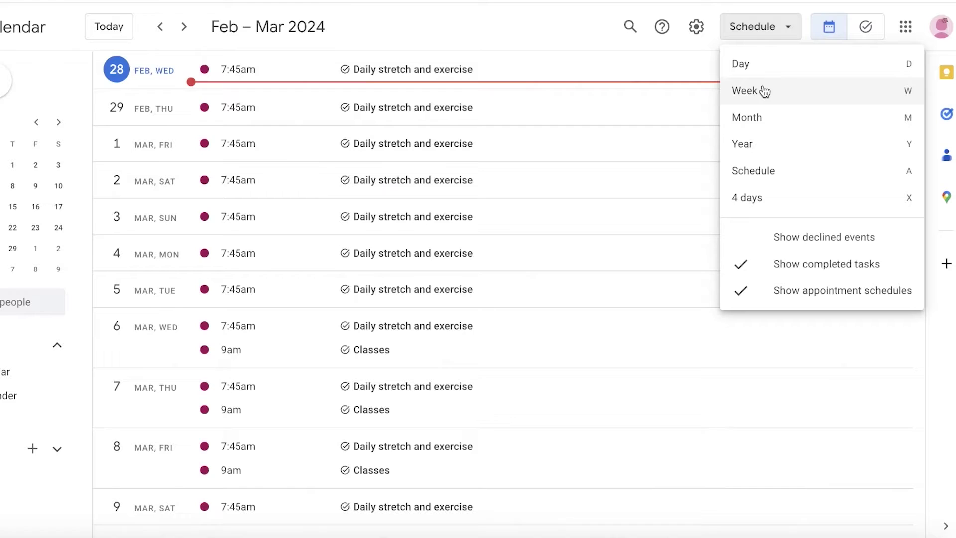
{"action": "left_click", "coordinate": [764, 91]}
{"action": "left_click", "coordinate": [757, 35]}
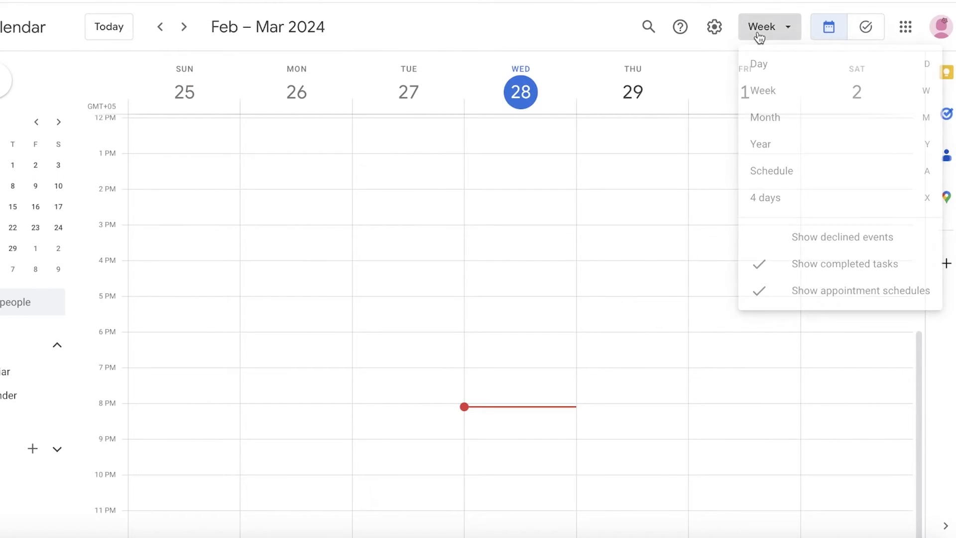
- Delete the repeating Daily stretch and exercise task from all days
{"action": "left_click", "coordinate": [759, 35]}
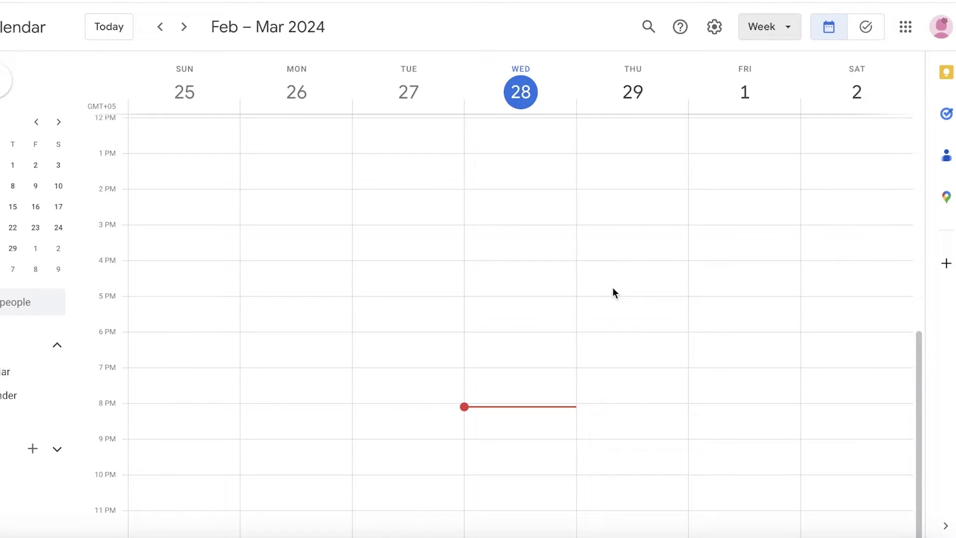
{"action": "scroll", "coordinate": [617, 279], "scroll_direction": "up", "scroll_amount": 10}
{"action": "scroll", "coordinate": [628, 248], "scroll_direction": "down", "scroll_amount": 5}
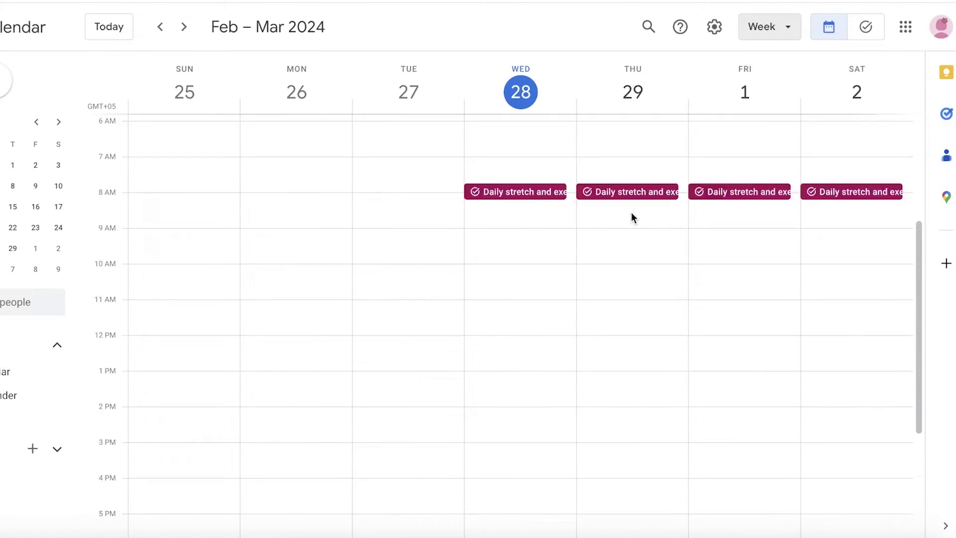
{"action": "scroll", "coordinate": [637, 239], "scroll_direction": "up", "scroll_amount": 5}
{"action": "scroll", "coordinate": [612, 338], "scroll_direction": "down", "scroll_amount": 1}
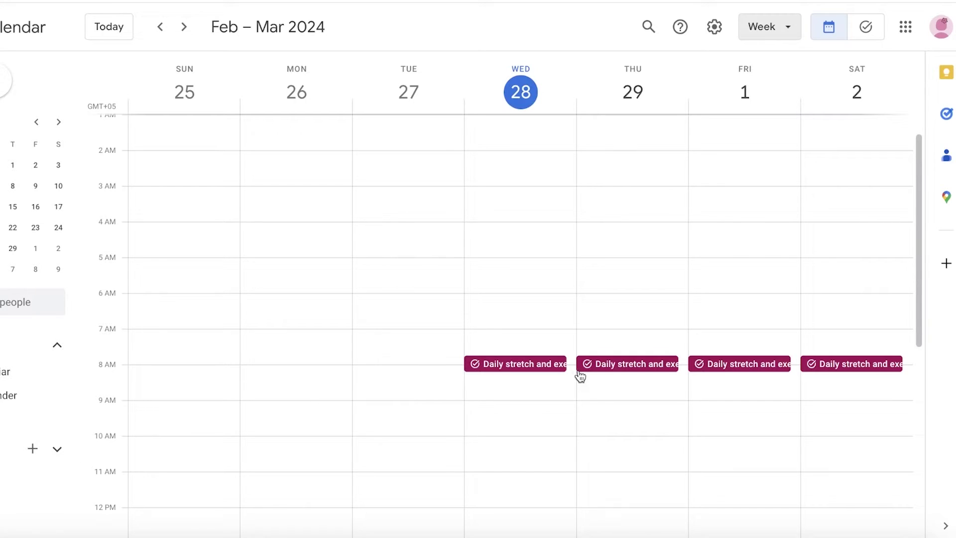
{"action": "left_click", "coordinate": [607, 365]}
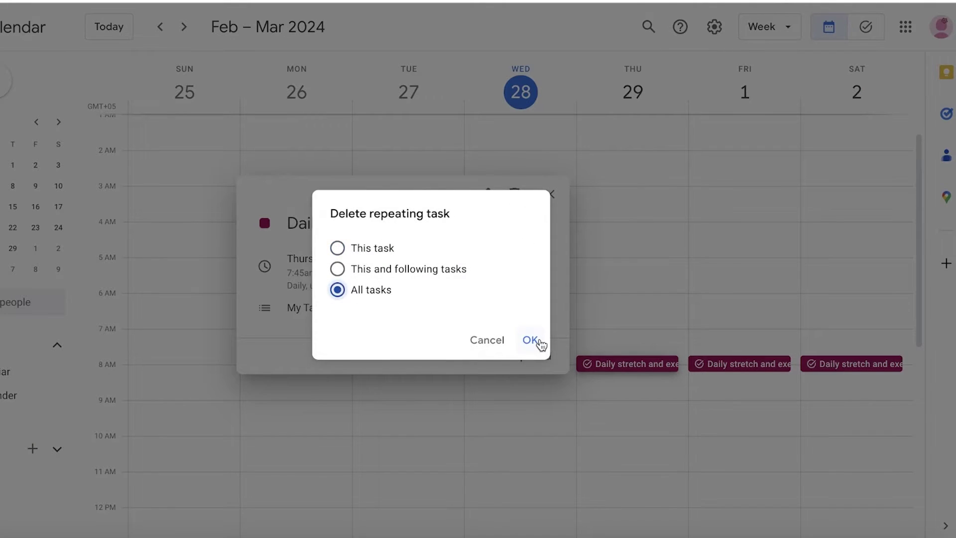
{"action": "left_click", "coordinate": [530, 340]}
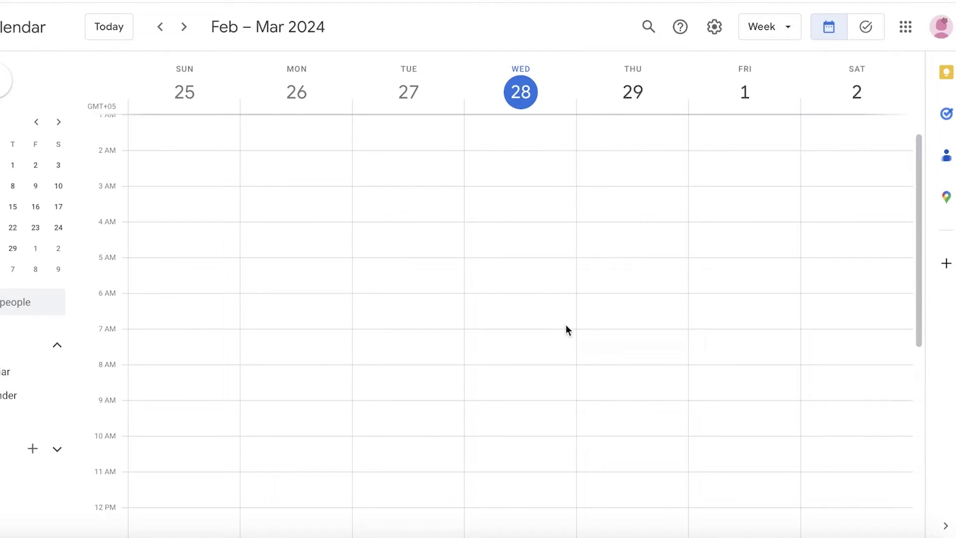
- Draft a Wednesday 28 February event from 7:45am to 4:00pm
{"action": "left_click_drag", "start_coordinate": [603, 334], "coordinate": [629, 329]}
{"action": "left_click", "coordinate": [547, 97]}
{"action": "left_click_drag", "start_coordinate": [576, 365], "coordinate": [529, 378]}
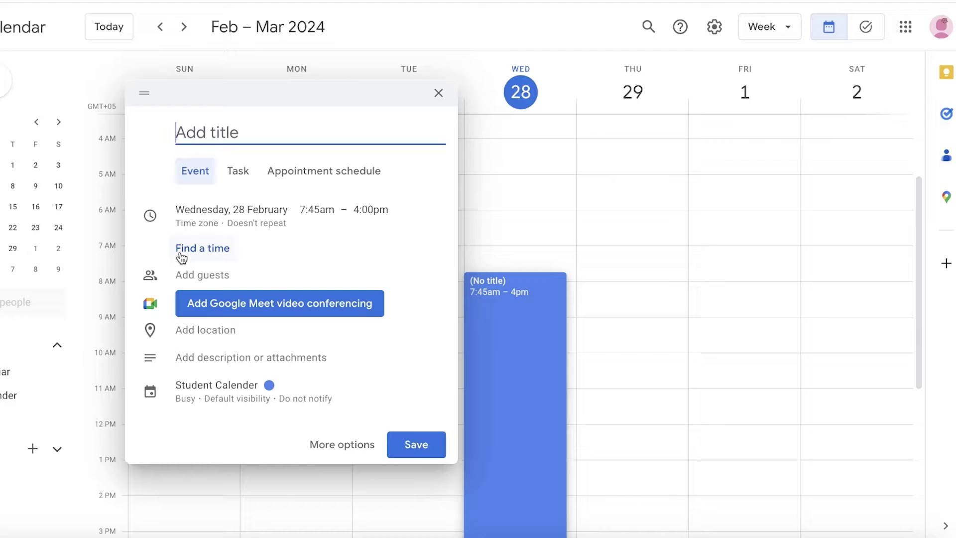
{"action": "left_click", "coordinate": [194, 213]}
{"action": "key", "text": "Tab"}
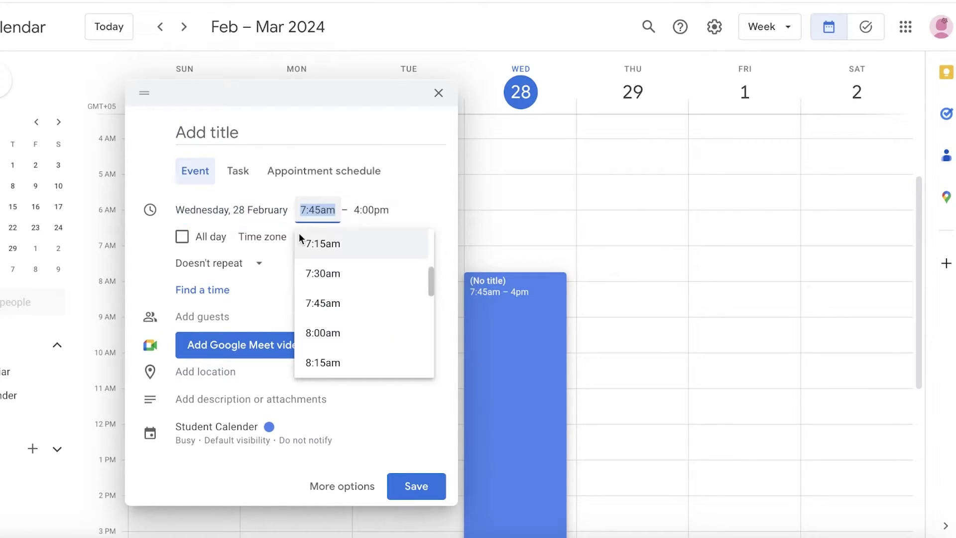
{"action": "left_click", "coordinate": [156, 214]}
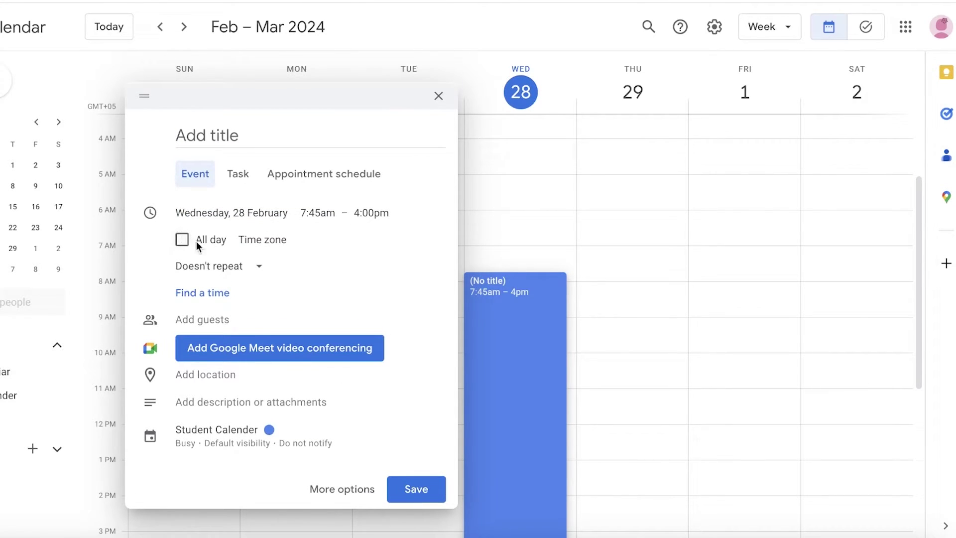
- Set a custom weekly repeat on Monday through Friday
{"action": "left_click", "coordinate": [232, 274]}
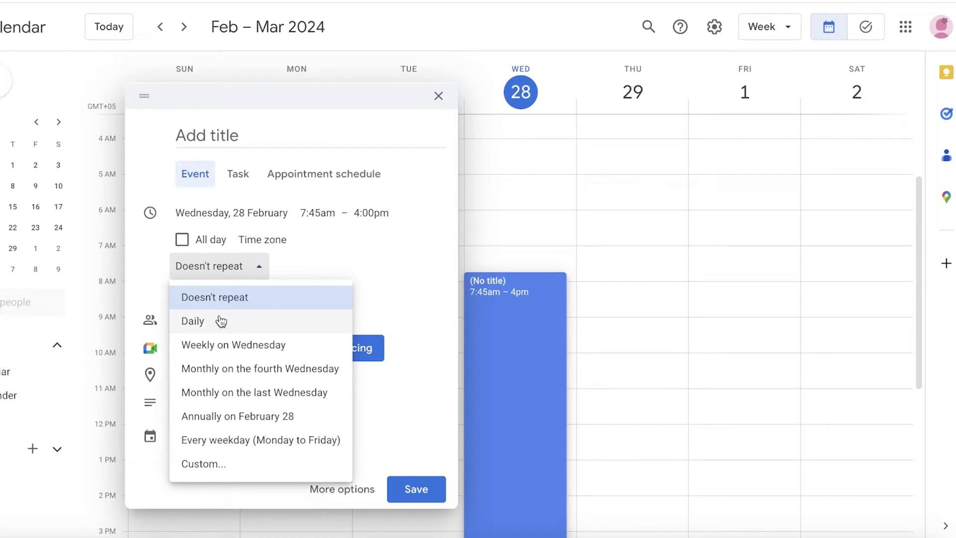
{"action": "left_click", "coordinate": [225, 465]}
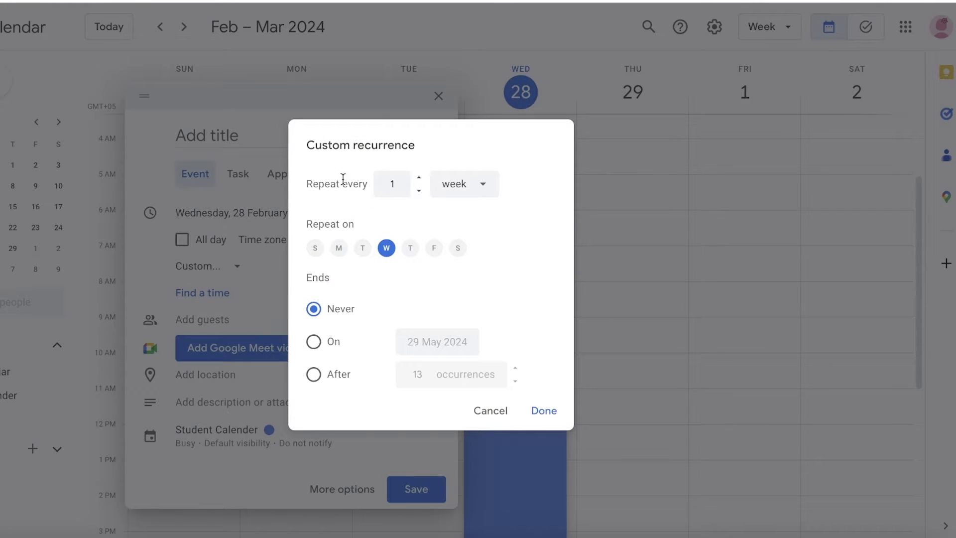
{"action": "left_click", "coordinate": [377, 187]}
{"action": "left_click", "coordinate": [495, 182]}
{"action": "left_click", "coordinate": [486, 209]}
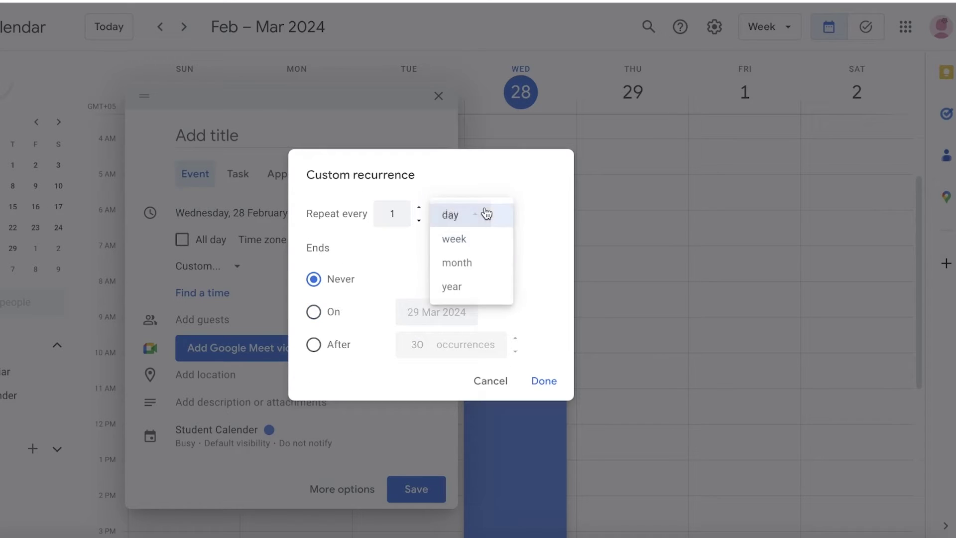
{"action": "left_click", "coordinate": [450, 213]}
{"action": "left_click", "coordinate": [453, 269]}
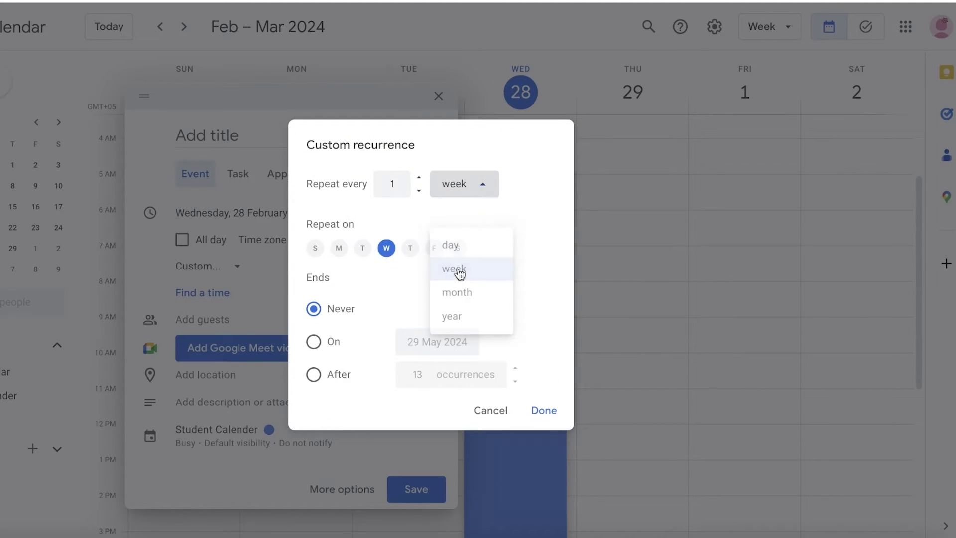
{"action": "left_click", "coordinate": [410, 248]}
{"action": "left_click", "coordinate": [433, 248]}
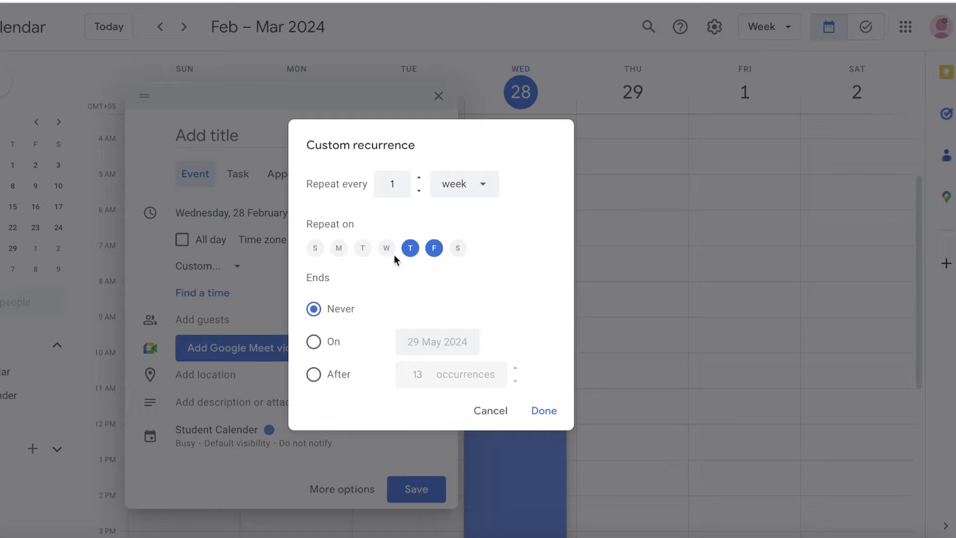
{"action": "left_click", "coordinate": [339, 249]}
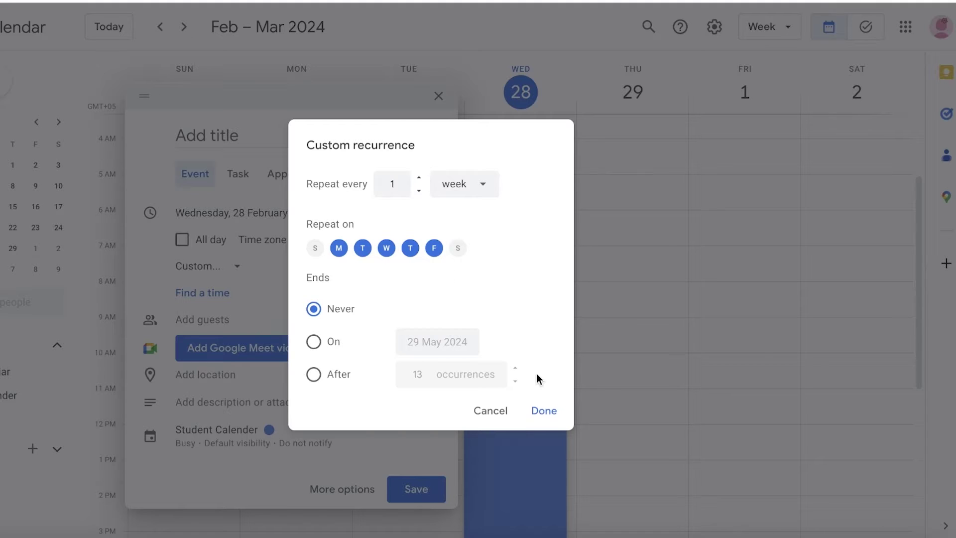
{"action": "left_click", "coordinate": [533, 411]}
- Title the draft 'Uni Classes' and change its end time to 12:00pm
{"action": "left_click", "coordinate": [249, 141]}
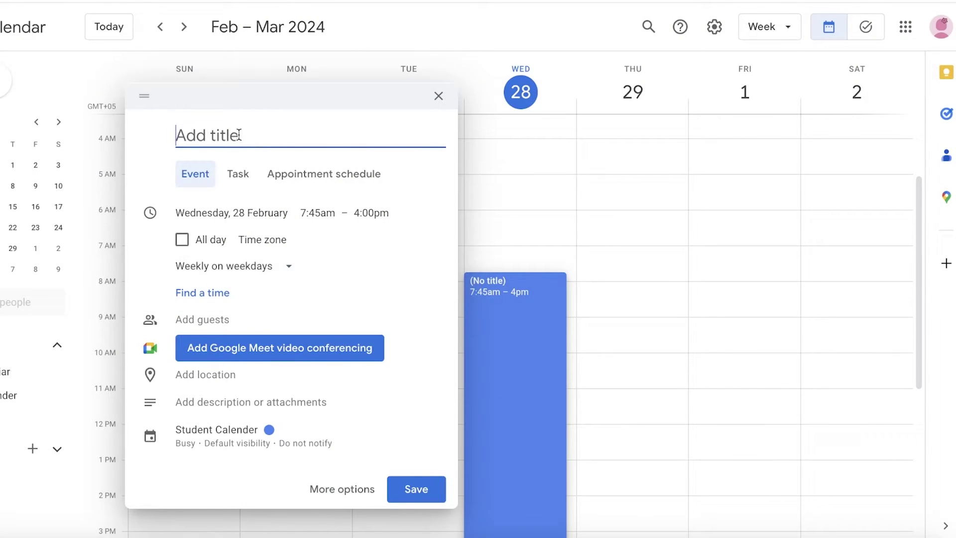
{"action": "type", "text": "Classes"}
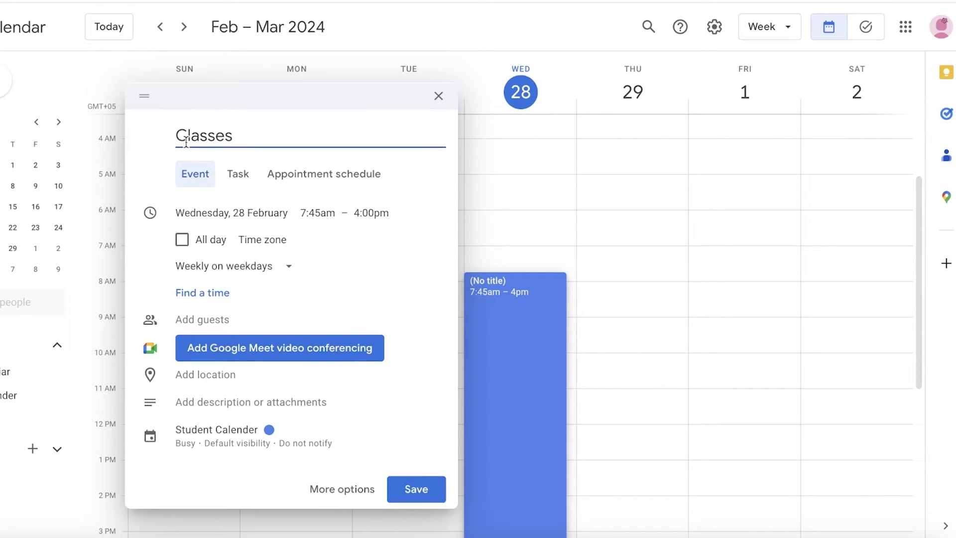
{"action": "type", "text": "Uni"}
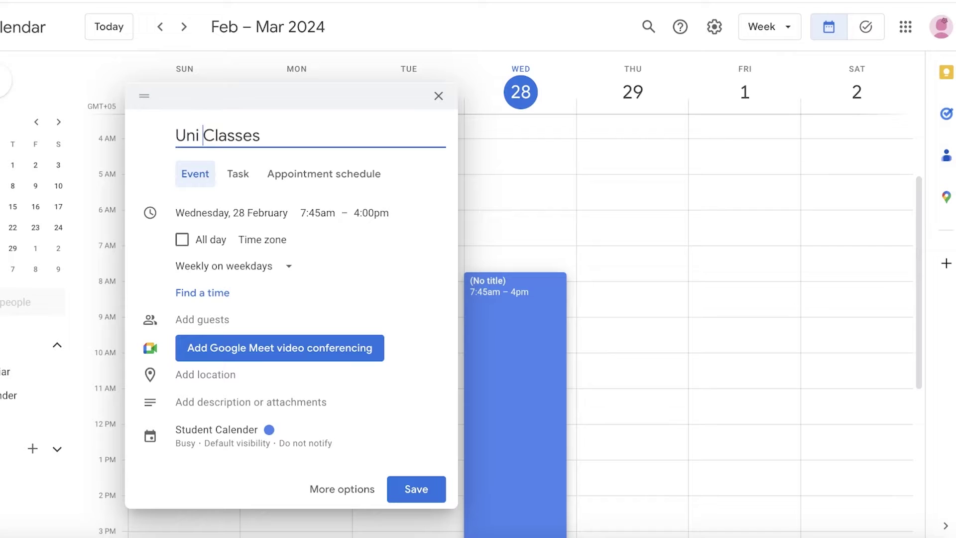
{"action": "left_click", "coordinate": [369, 214]}
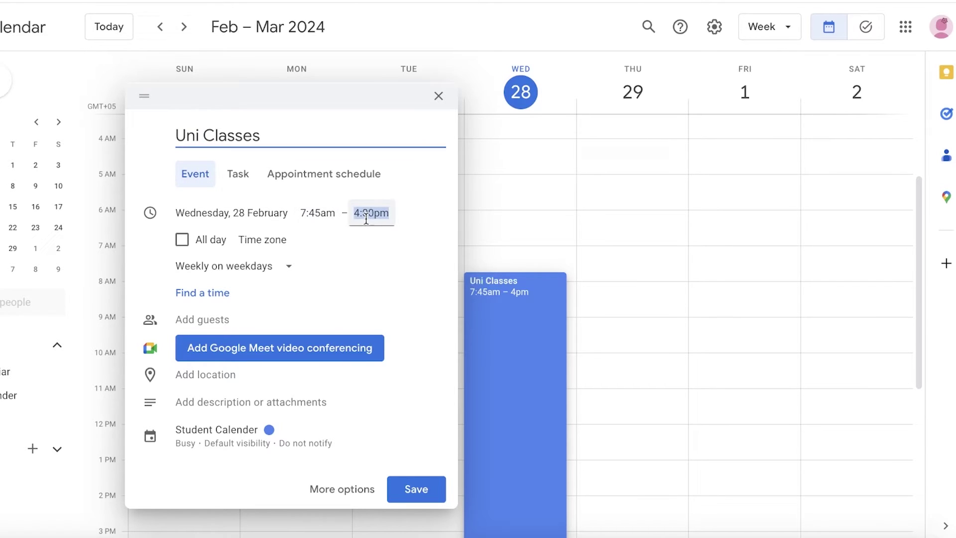
{"action": "scroll", "coordinate": [433, 287], "scroll_direction": "up", "scroll_amount": 10}
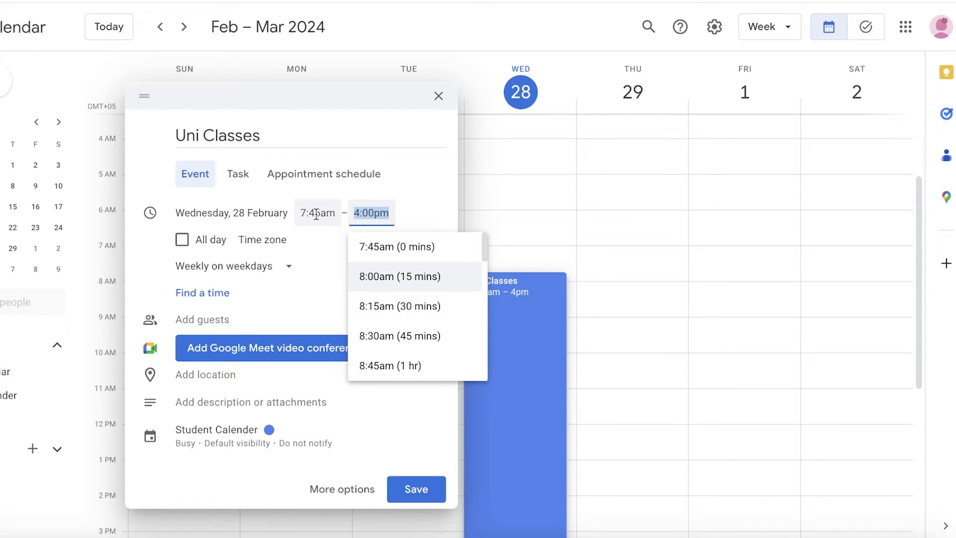
{"action": "scroll", "coordinate": [410, 294], "scroll_direction": "down", "scroll_amount": 1}
{"action": "scroll", "coordinate": [411, 289], "scroll_direction": "up", "scroll_amount": 1}
{"action": "scroll", "coordinate": [412, 272], "scroll_direction": "down", "scroll_amount": 1}
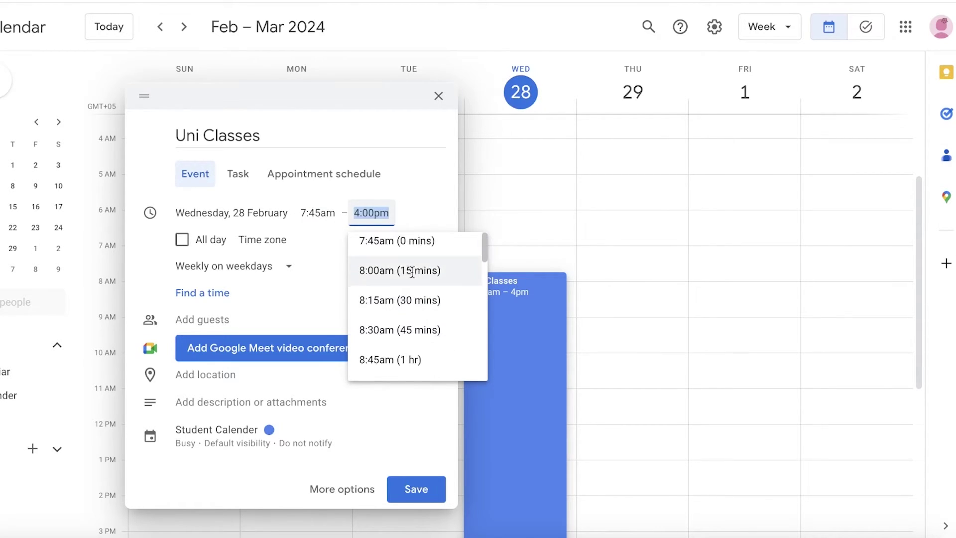
{"action": "scroll", "coordinate": [412, 272], "scroll_direction": "down", "scroll_amount": 8}
{"action": "scroll", "coordinate": [413, 273], "scroll_direction": "up", "scroll_amount": 4}
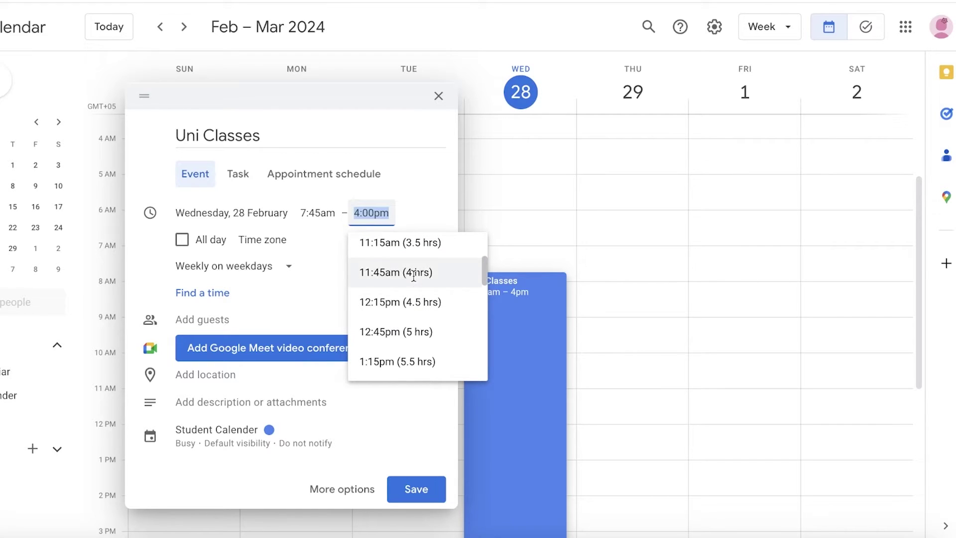
{"action": "left_click", "coordinate": [398, 301]}
{"action": "left_click", "coordinate": [379, 214]}
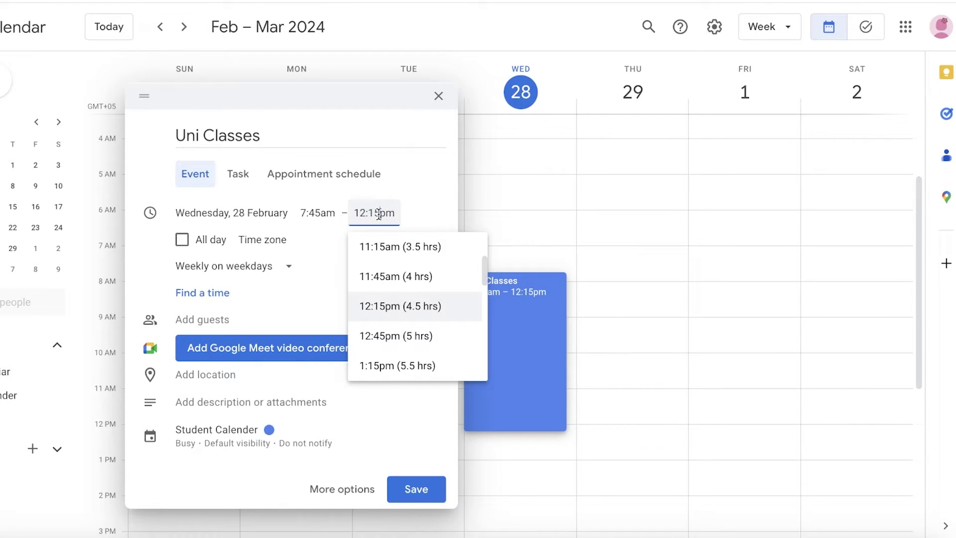
{"action": "key", "text": "BackSpace"}
{"action": "type", "text": "00"}
{"action": "key", "text": "Return"}
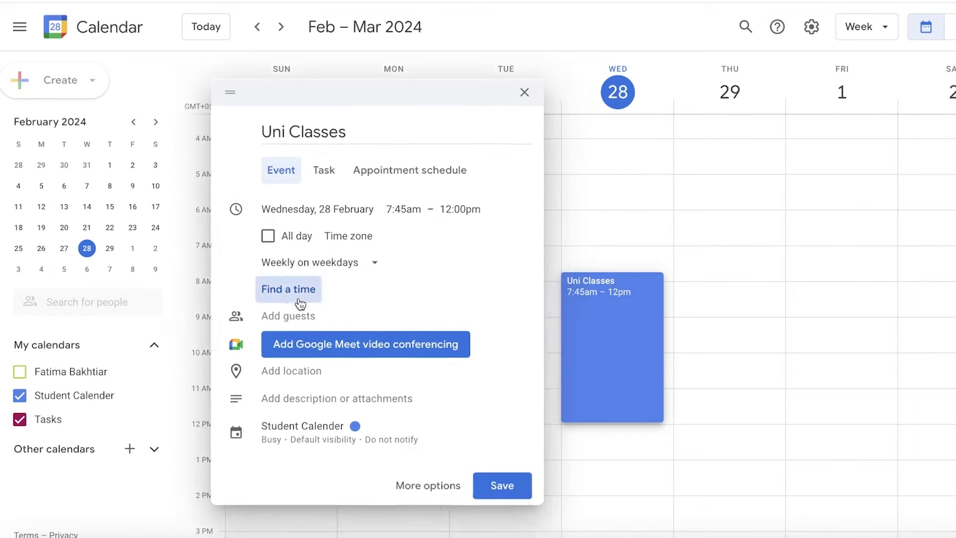
- Keep the changes and save the Uni Classes event
{"action": "left_click", "coordinate": [300, 304]}
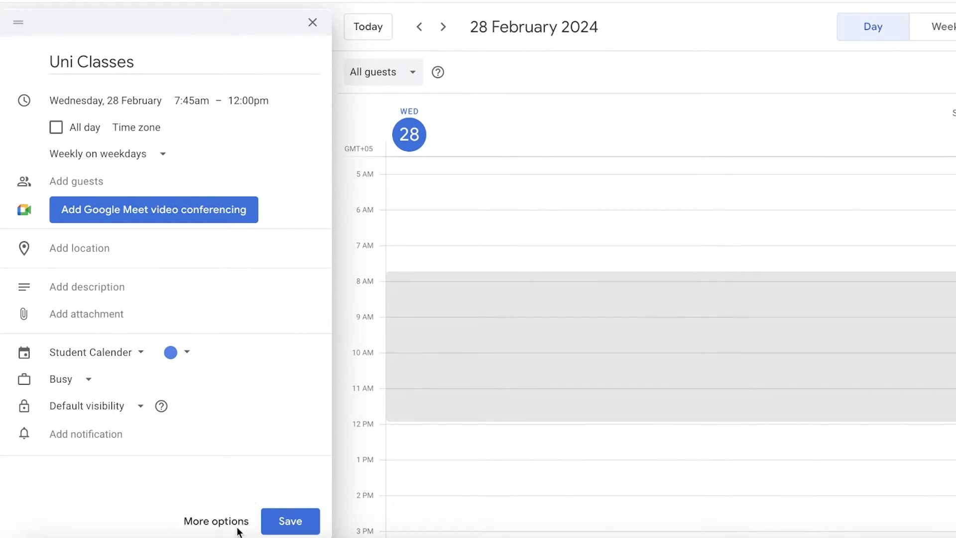
{"action": "left_click", "coordinate": [216, 521]}
{"action": "left_click", "coordinate": [31, 41]}
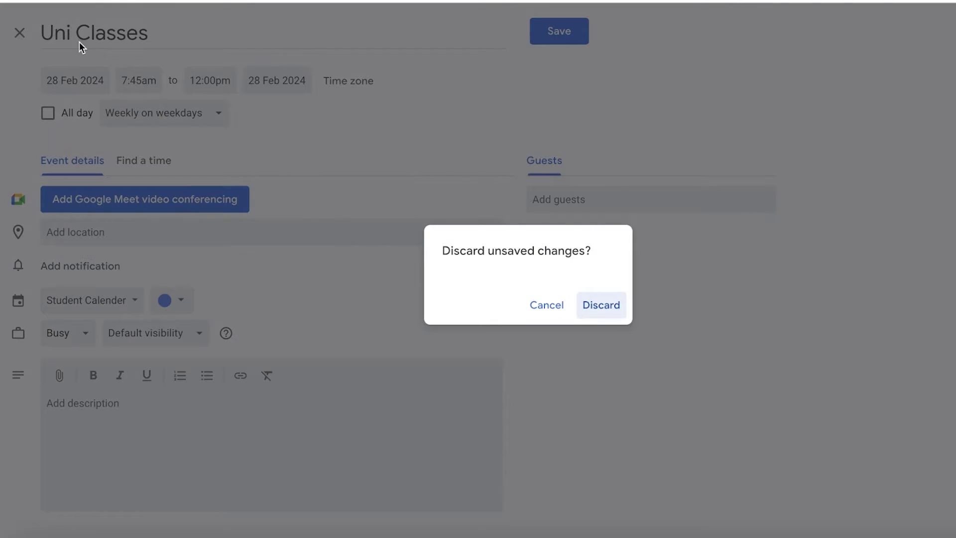
{"action": "left_click", "coordinate": [549, 303]}
{"action": "left_click", "coordinate": [579, 35]}
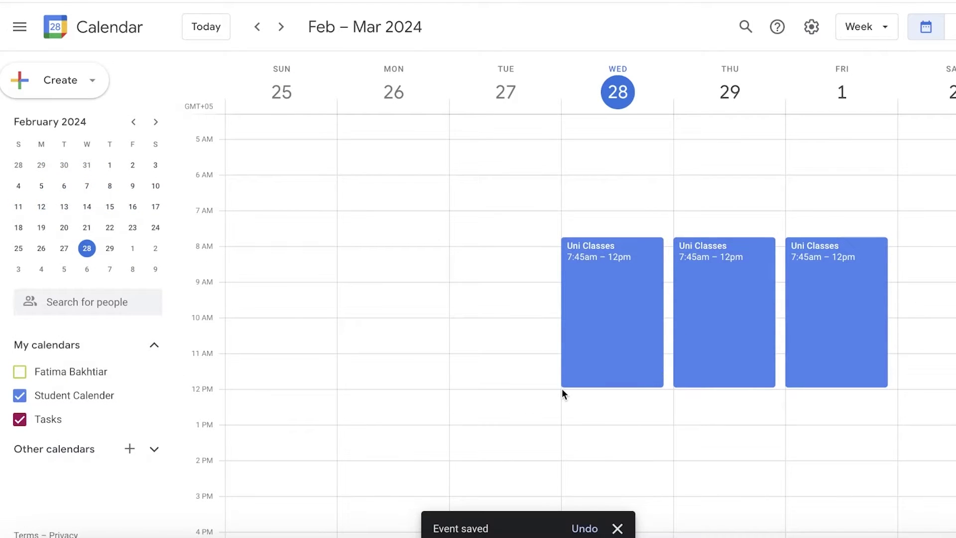
- Reopen Wednesday's Uni Classes to check its repeat setting, then close it unchanged
{"action": "left_click", "coordinate": [589, 296]}
{"action": "left_click", "coordinate": [410, 217]}
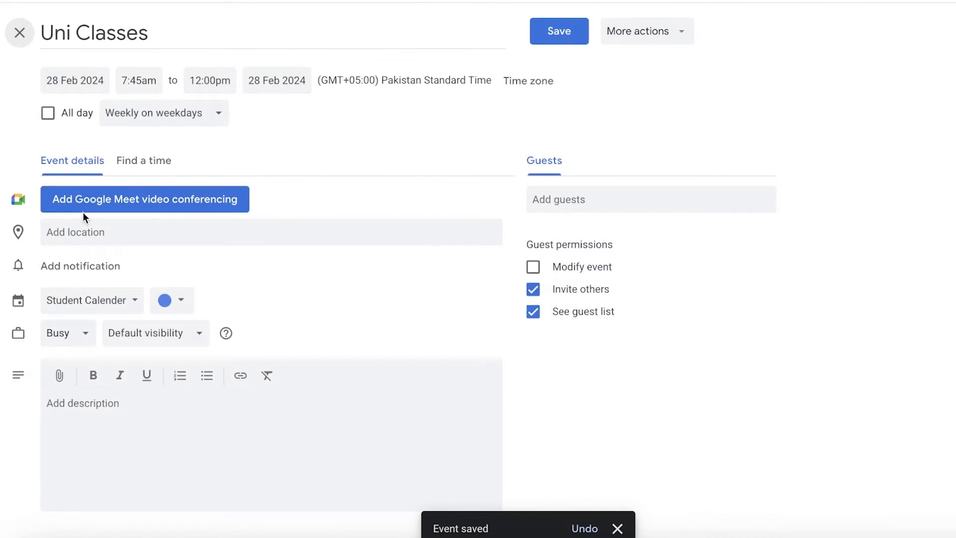
{"action": "left_click", "coordinate": [202, 115]}
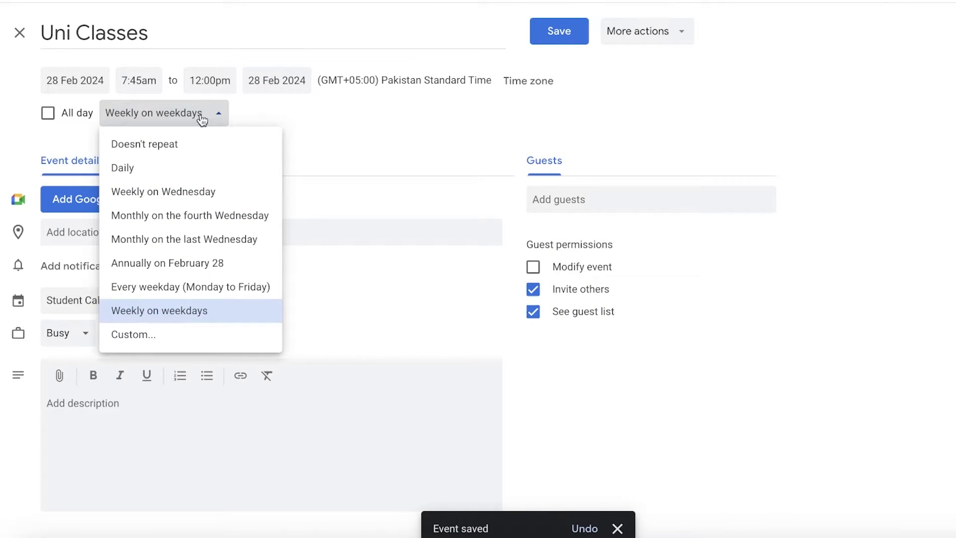
{"action": "left_click", "coordinate": [326, 142]}
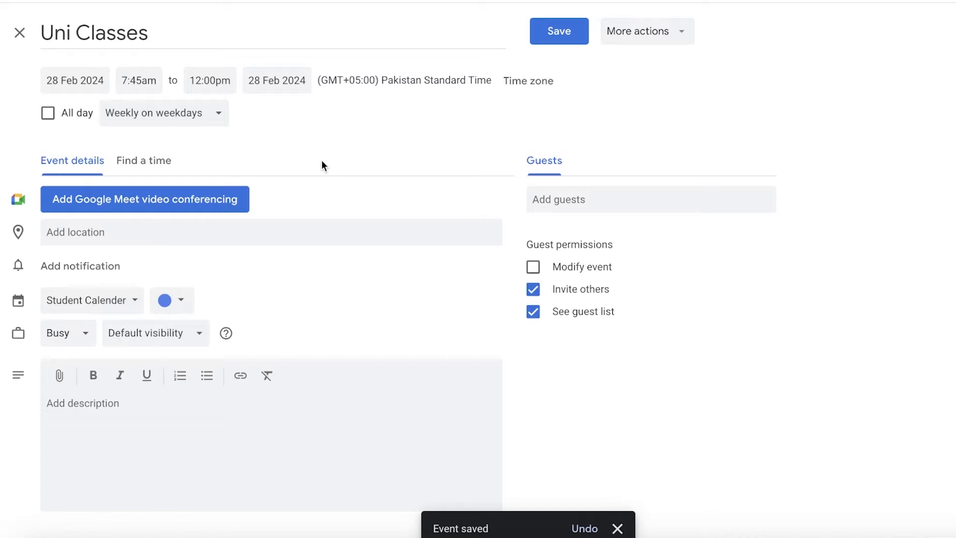
{"action": "left_click", "coordinate": [21, 34]}
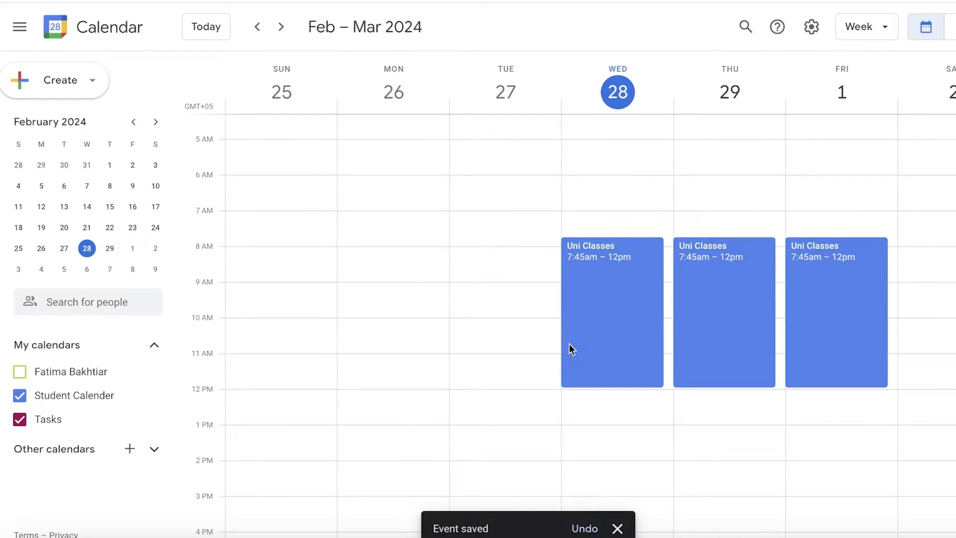
- Draft a Wednesday 12–1:30pm event titled 'lunch break /friends'
{"action": "left_click", "coordinate": [52, 79]}
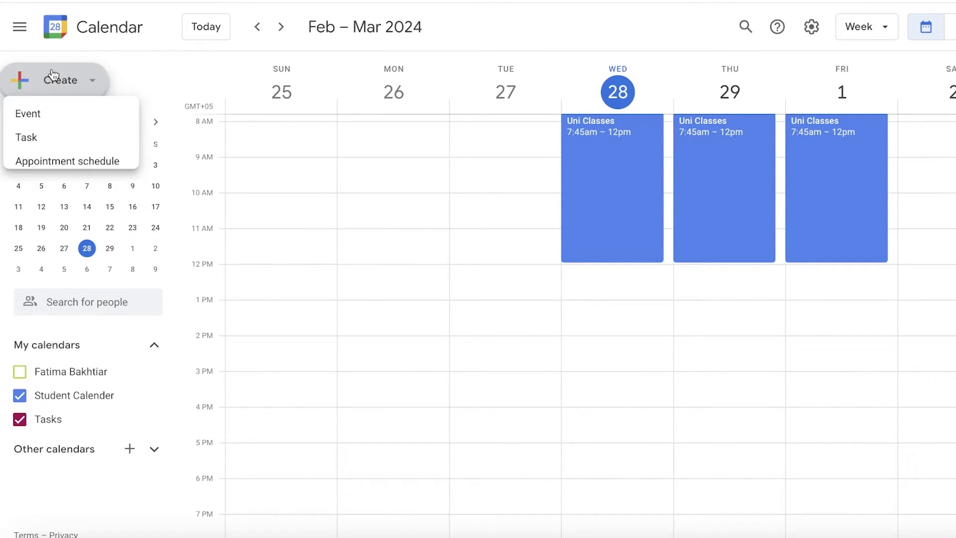
{"action": "left_click", "coordinate": [161, 104]}
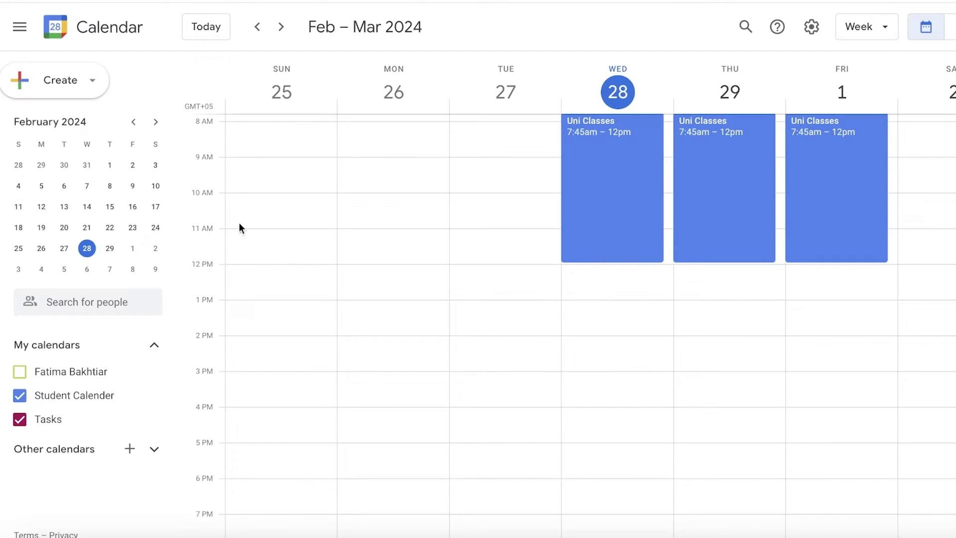
{"action": "scroll", "coordinate": [508, 273], "scroll_direction": "up", "scroll_amount": 1}
{"action": "left_click_drag", "start_coordinate": [571, 272], "coordinate": [584, 317]}
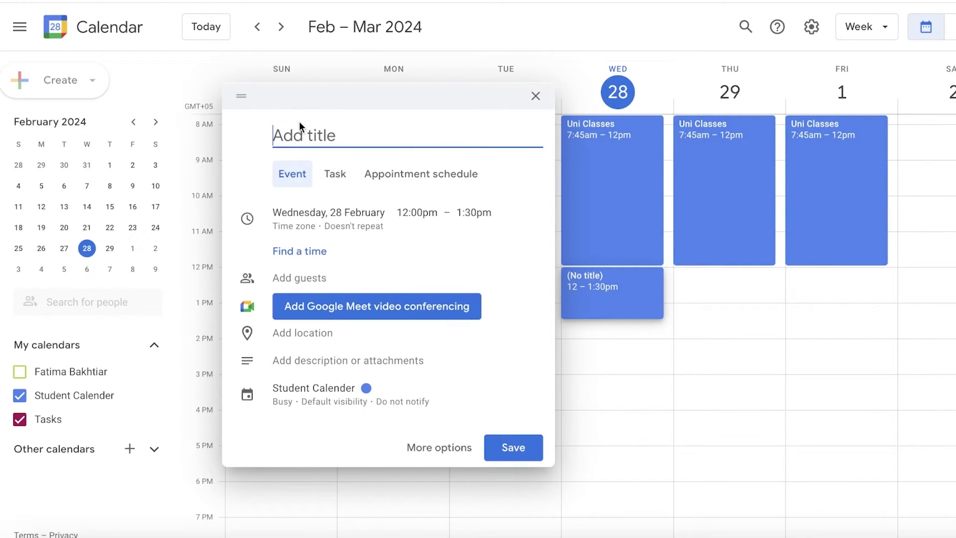
{"action": "type", "text": "lunch"}
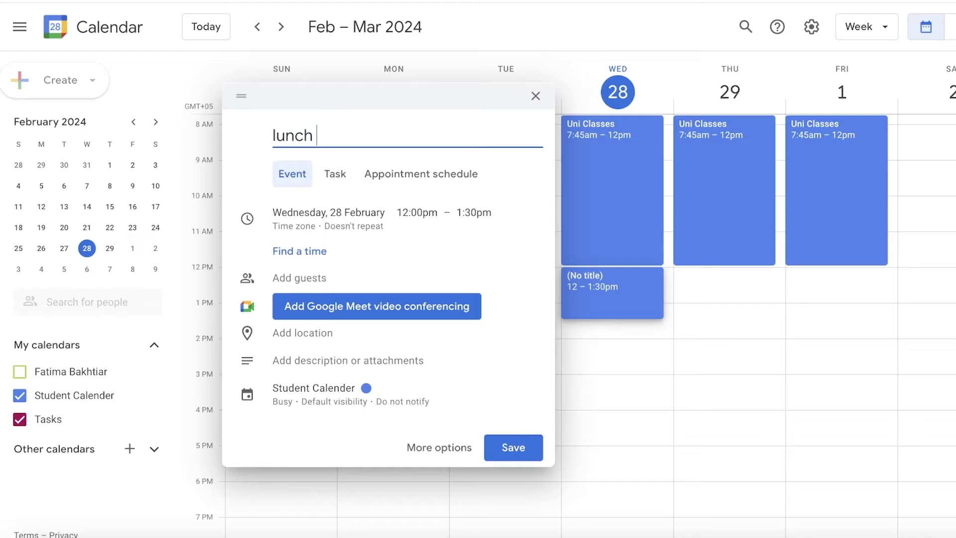
{"action": "type", "text": " break /f"}
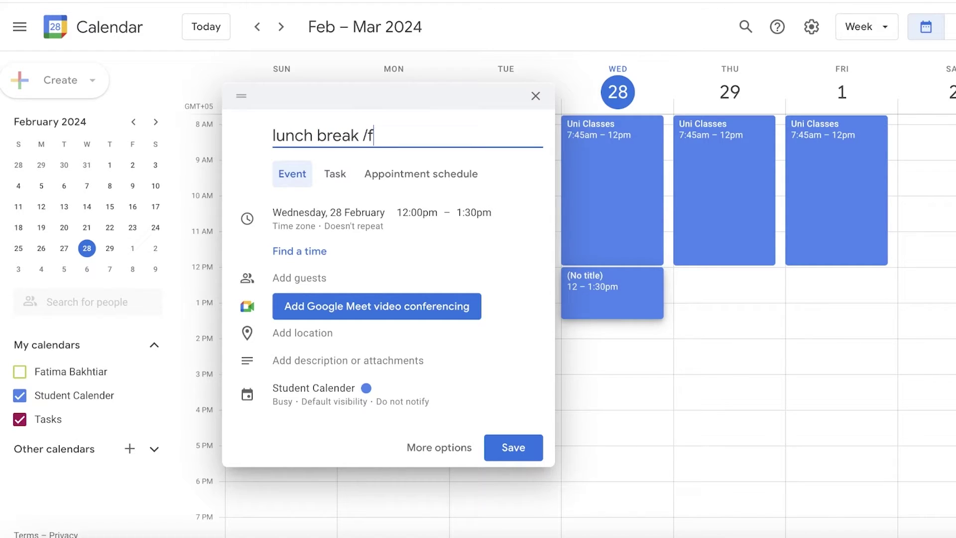
{"action": "type", "text": "riends"}
- Make the lunch break repeat weekly Monday to Friday and save it
{"action": "left_click", "coordinate": [343, 234]}
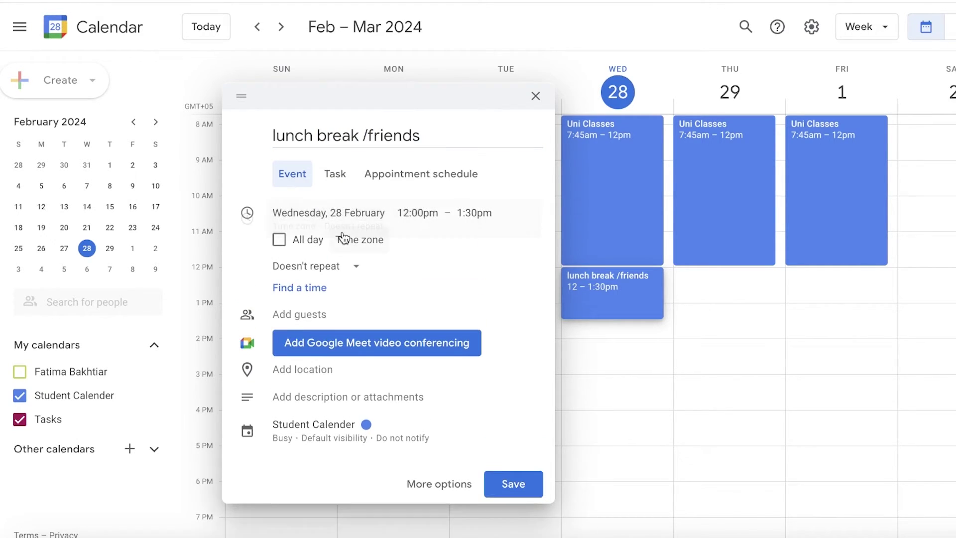
{"action": "left_click", "coordinate": [311, 265]}
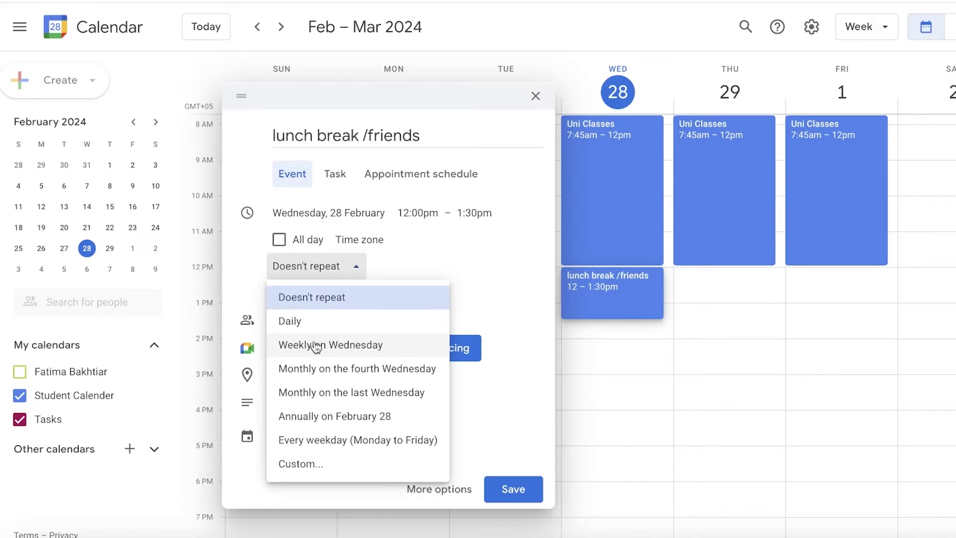
{"action": "left_click", "coordinate": [311, 321]}
{"action": "left_click", "coordinate": [313, 269]}
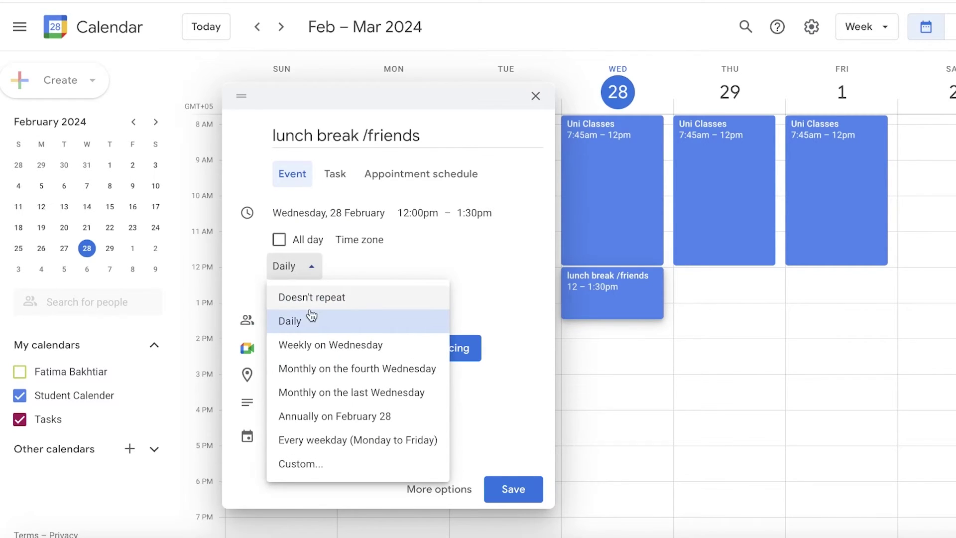
{"action": "left_click", "coordinate": [301, 463]}
{"action": "left_click", "coordinate": [535, 214]}
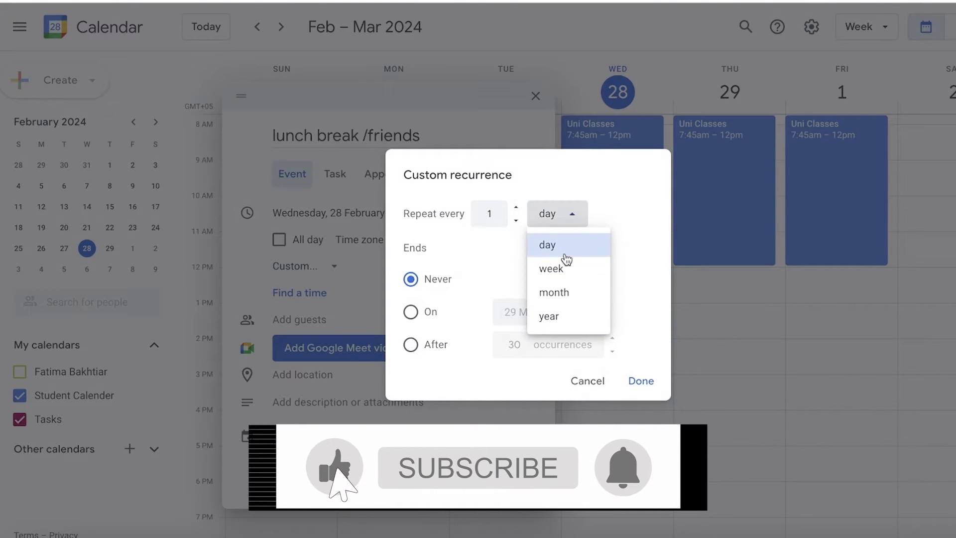
{"action": "left_click", "coordinate": [551, 268]}
{"action": "left_click", "coordinate": [435, 248]}
{"action": "left_click", "coordinate": [459, 248]}
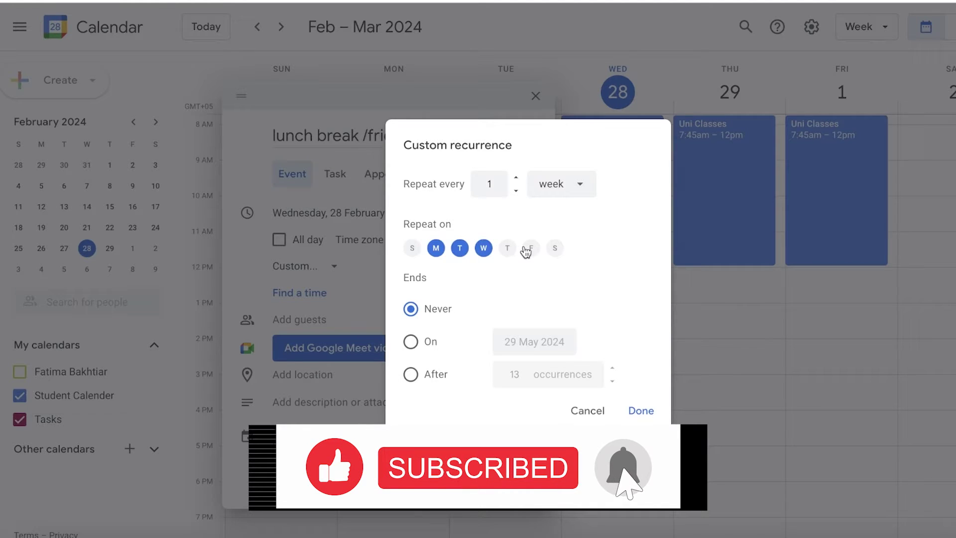
{"action": "left_click", "coordinate": [528, 248]}
{"action": "left_click", "coordinate": [507, 248]}
{"action": "left_click", "coordinate": [641, 410]}
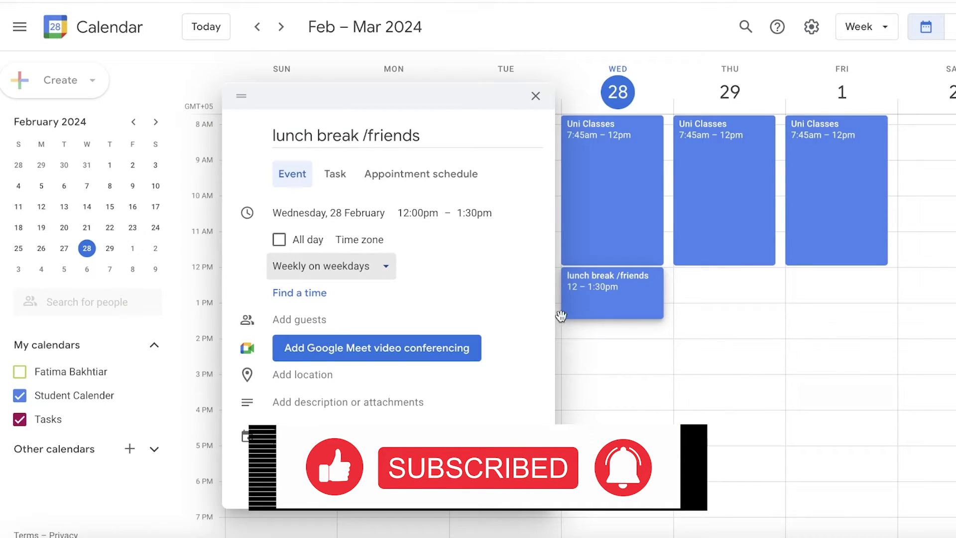
{"action": "key", "text": "ctrl+s"}
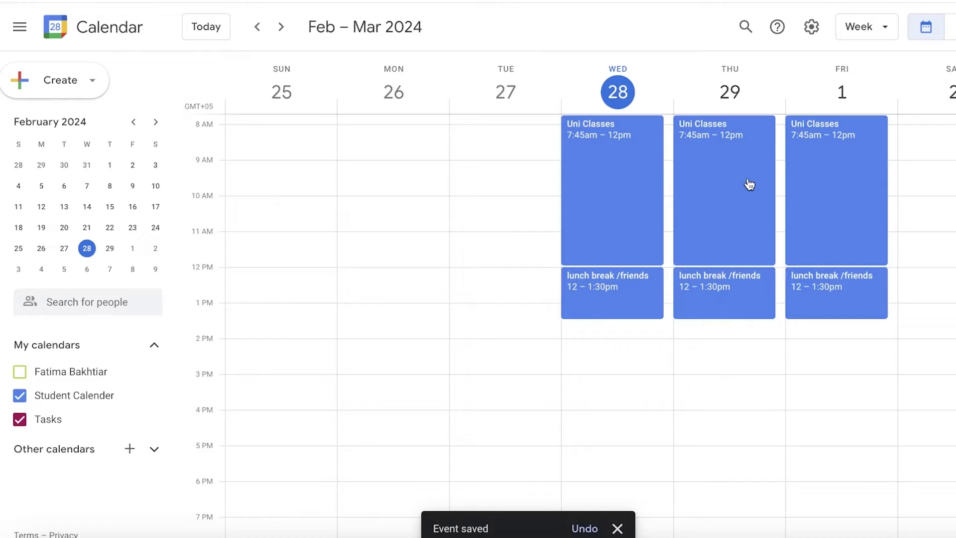
- Save a Wednesday 1:30–5pm event titled 'classses pt 2'
{"action": "scroll", "coordinate": [749, 184], "scroll_direction": "up", "scroll_amount": 3}
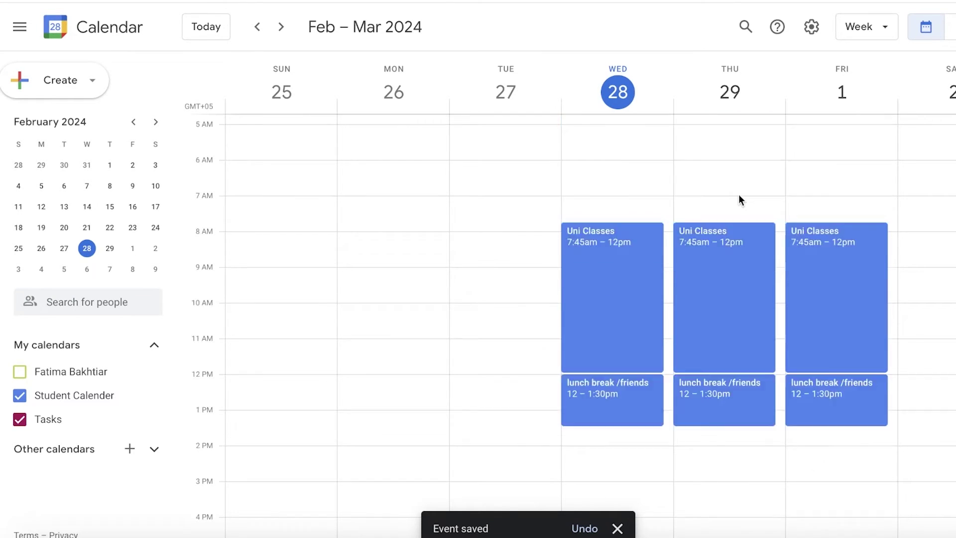
{"action": "scroll", "coordinate": [614, 404], "scroll_direction": "down", "scroll_amount": 3}
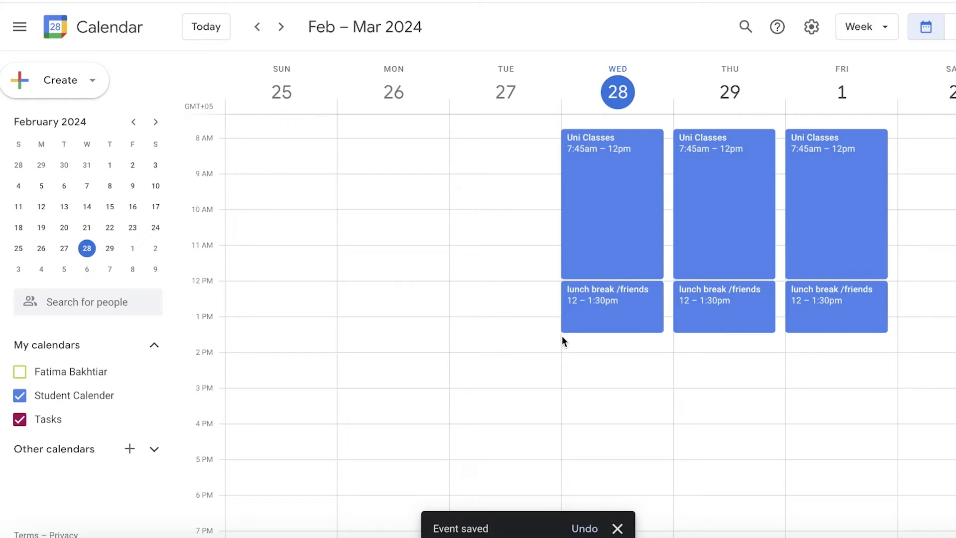
{"action": "left_click_drag", "start_coordinate": [560, 333], "coordinate": [641, 359]}
{"action": "left_click", "coordinate": [560, 333]}
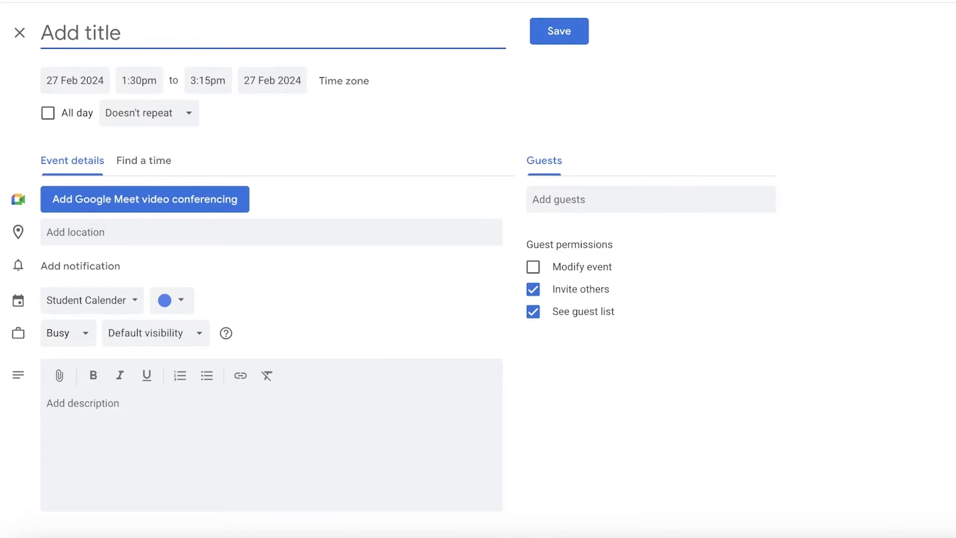
{"action": "left_click", "coordinate": [20, 32]}
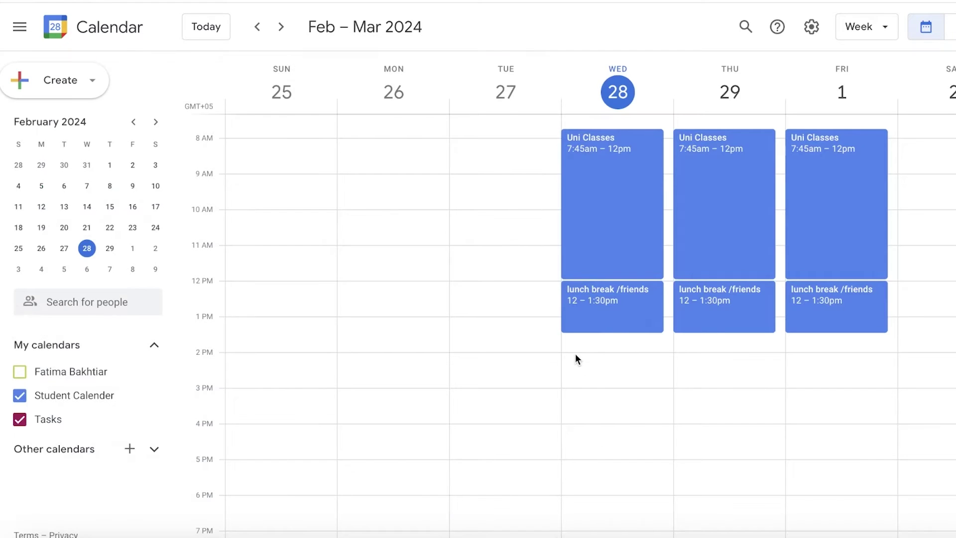
{"action": "left_click_drag", "start_coordinate": [572, 340], "coordinate": [580, 455]}
{"action": "type", "text": "class"}
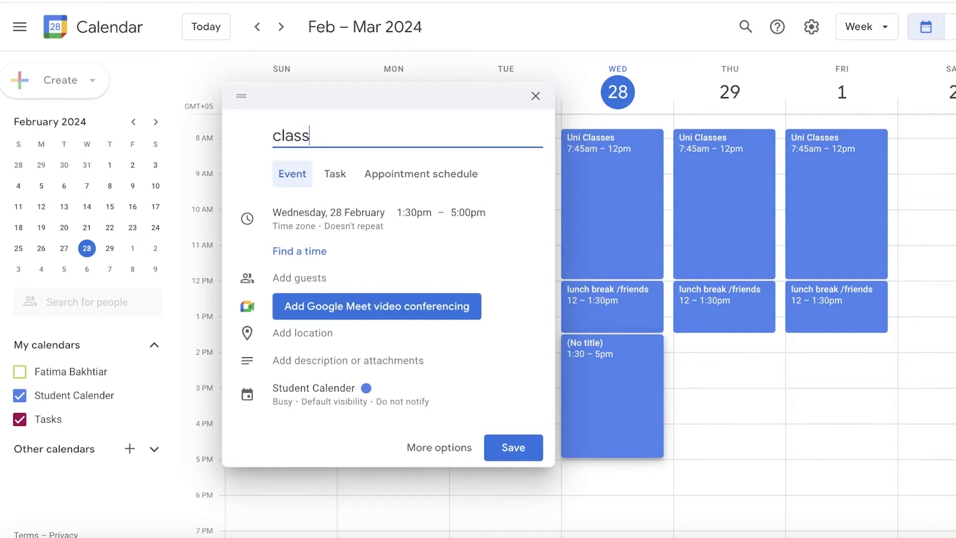
{"action": "type", "text": "ses pt 2"}
{"action": "key", "text": "Return"}
- Discard two unwanted Wednesday evening drafts, including a 7–8pm one
{"action": "scroll", "coordinate": [644, 288], "scroll_direction": "down", "scroll_amount": 3}
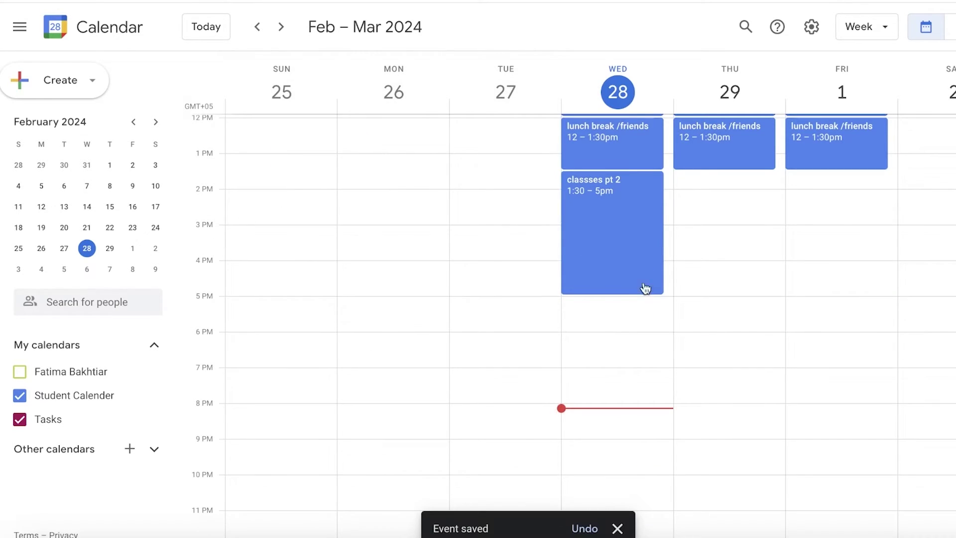
{"action": "left_click", "coordinate": [596, 315]}
{"action": "left_click", "coordinate": [536, 95]}
{"action": "left_click", "coordinate": [573, 374]}
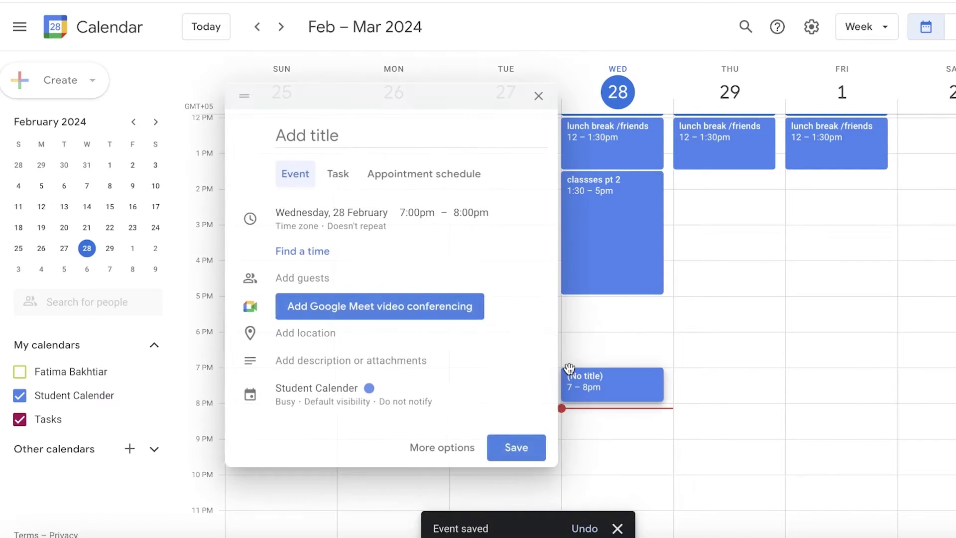
{"action": "left_click", "coordinate": [535, 95]}
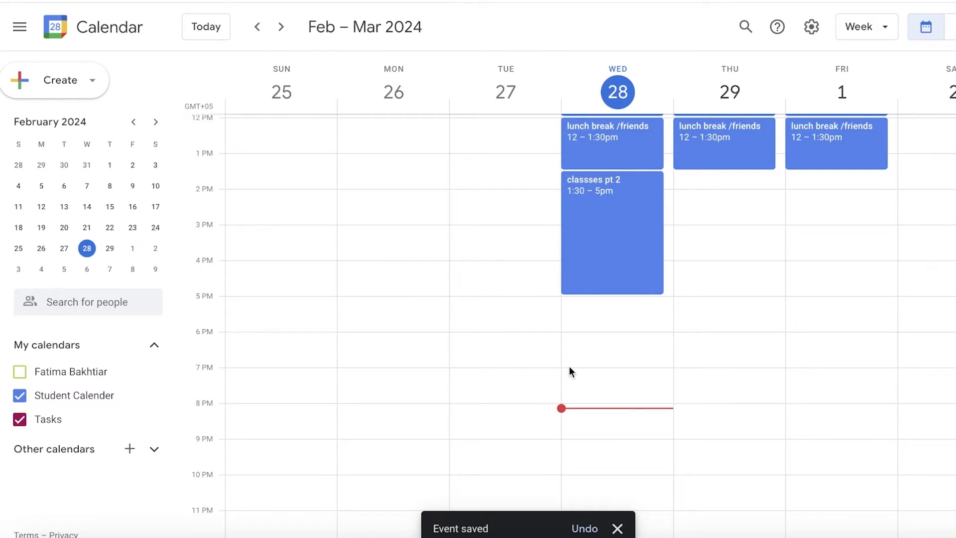
- Add 'dinners + social media + netflix' on Wednesday 28 February from 6:45 to 8pm
{"action": "left_click_drag", "start_coordinate": [569, 369], "coordinate": [590, 400]}
{"action": "left_click", "coordinate": [20, 30]}
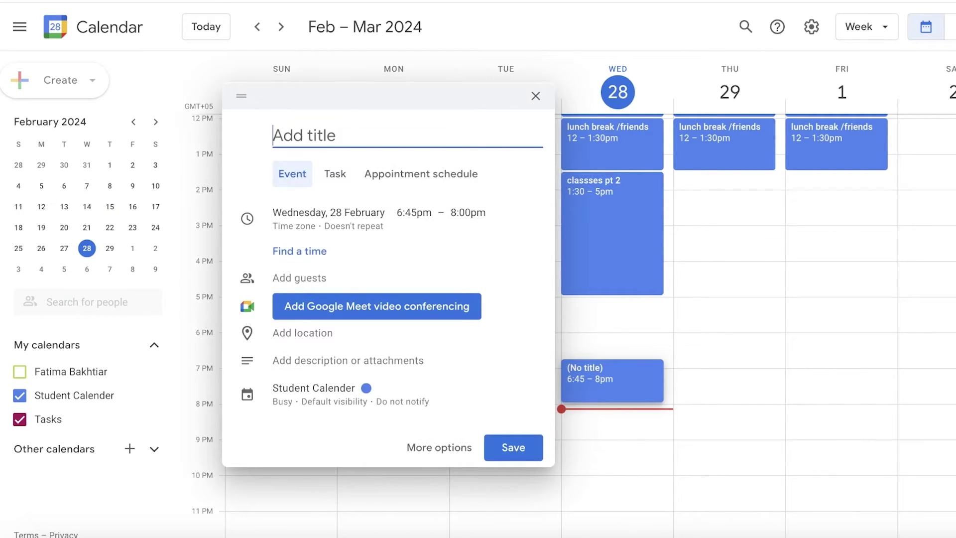
{"action": "type", "text": "dinners + "}
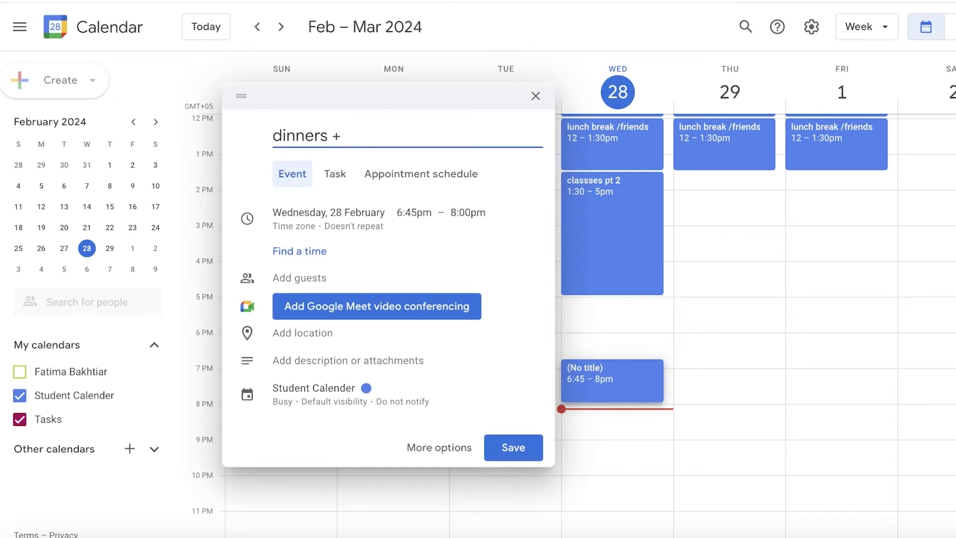
{"action": "type", "text": "social media + netflix"}
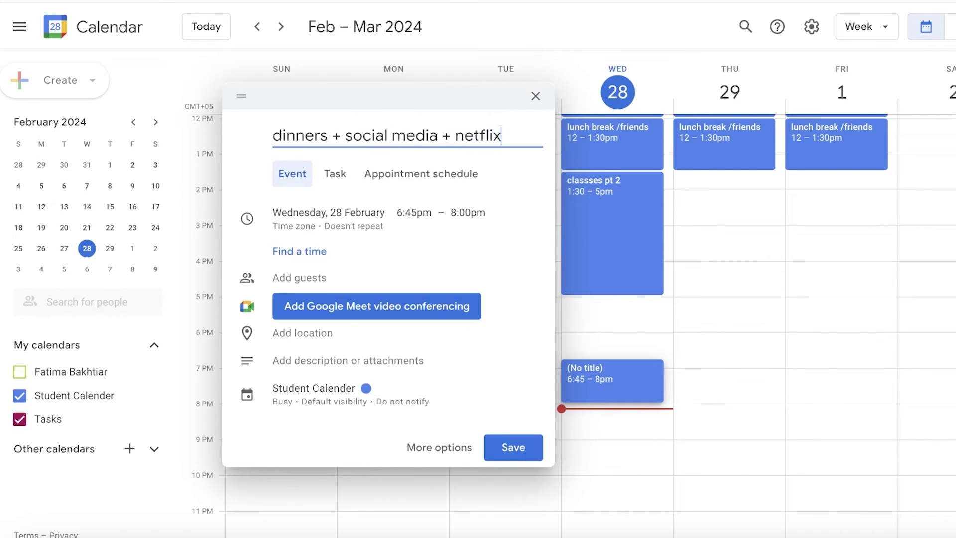
{"action": "key", "text": "Return"}
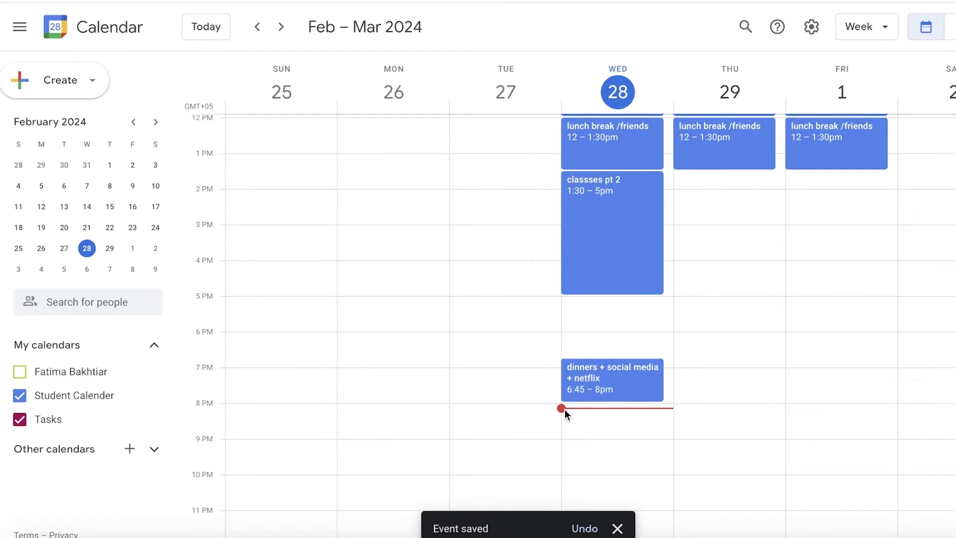
- Add a 'study session' event on Wednesday from 8 to 9pm
{"action": "left_click_drag", "start_coordinate": [566, 415], "coordinate": [566, 432]}
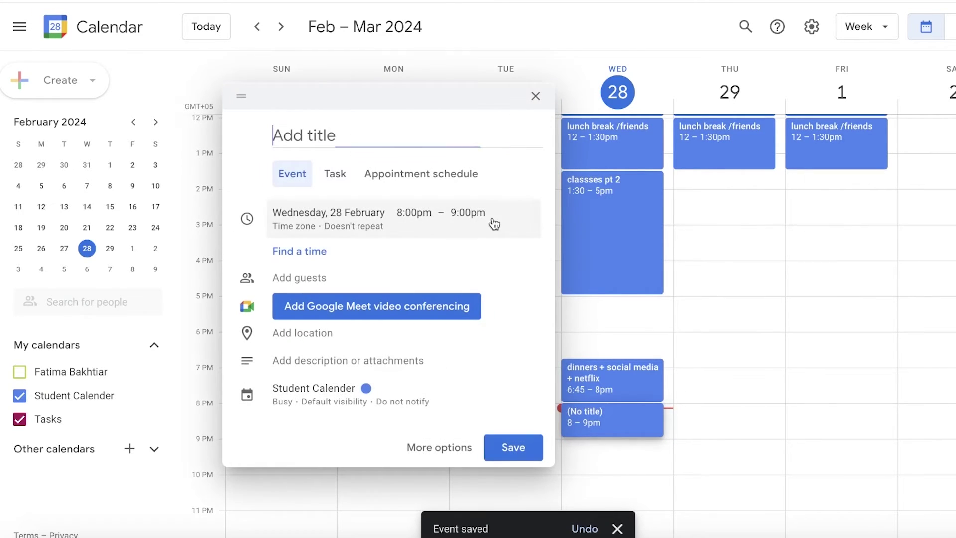
{"action": "type", "text": "study ses"}
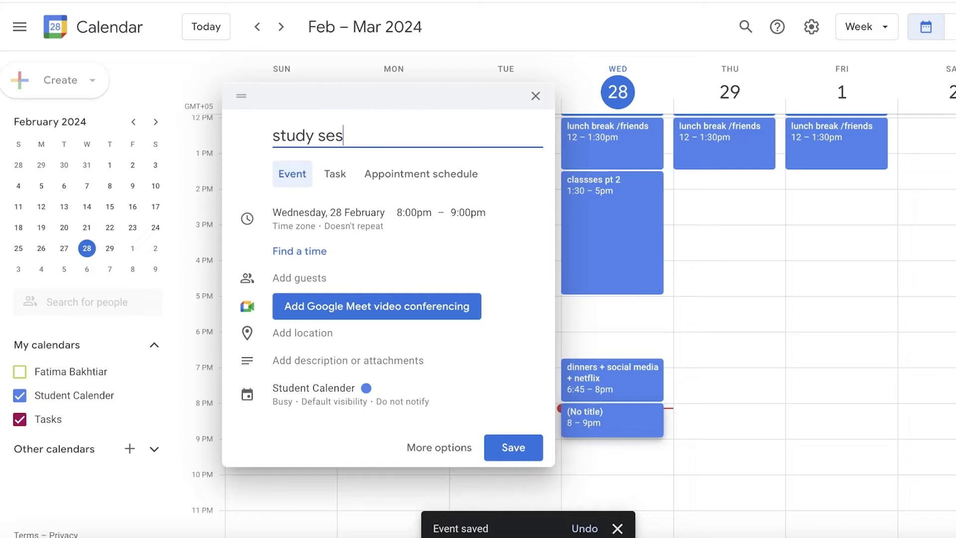
{"action": "type", "text": "sion"}
{"action": "key", "text": "Return"}
- Review the dinners event and Wednesday's lunch break, discarding a stray Thursday 1:30pm draft
{"action": "left_click", "coordinate": [627, 366]}
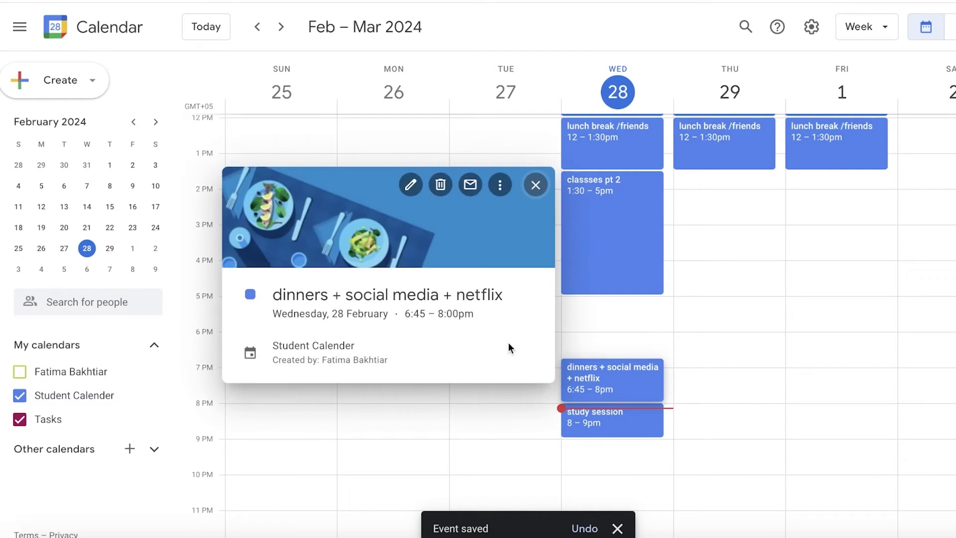
{"action": "left_click", "coordinate": [411, 185]}
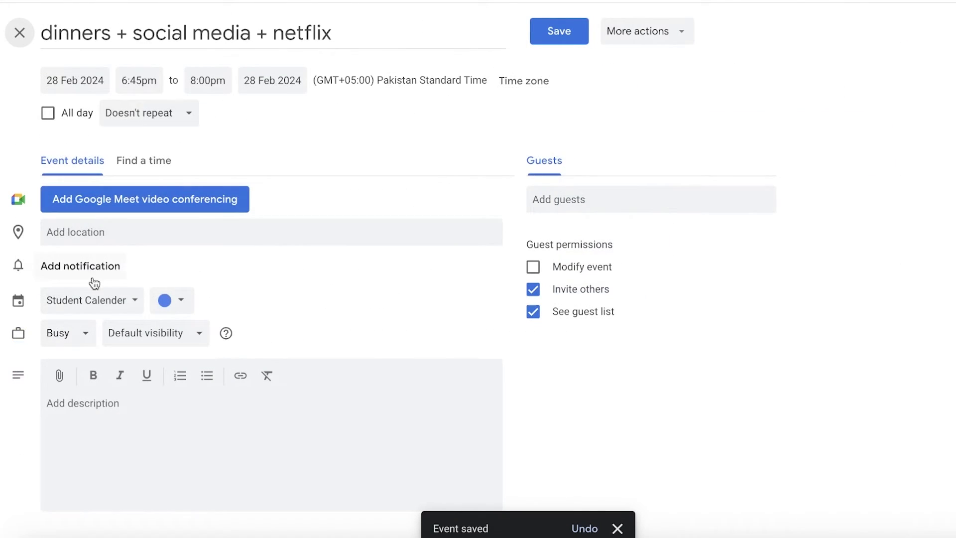
{"action": "left_click", "coordinate": [29, 25]}
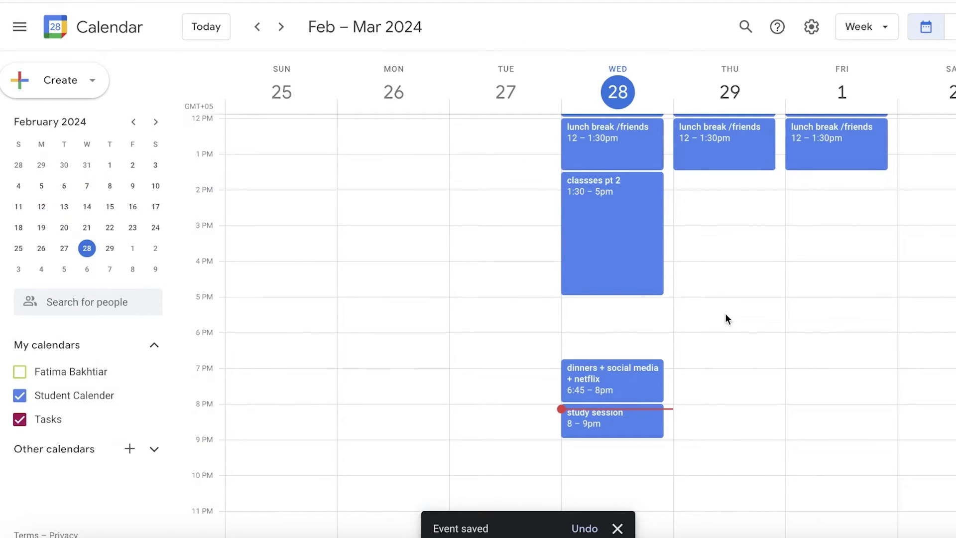
{"action": "scroll", "coordinate": [721, 294], "scroll_direction": "up", "scroll_amount": 5}
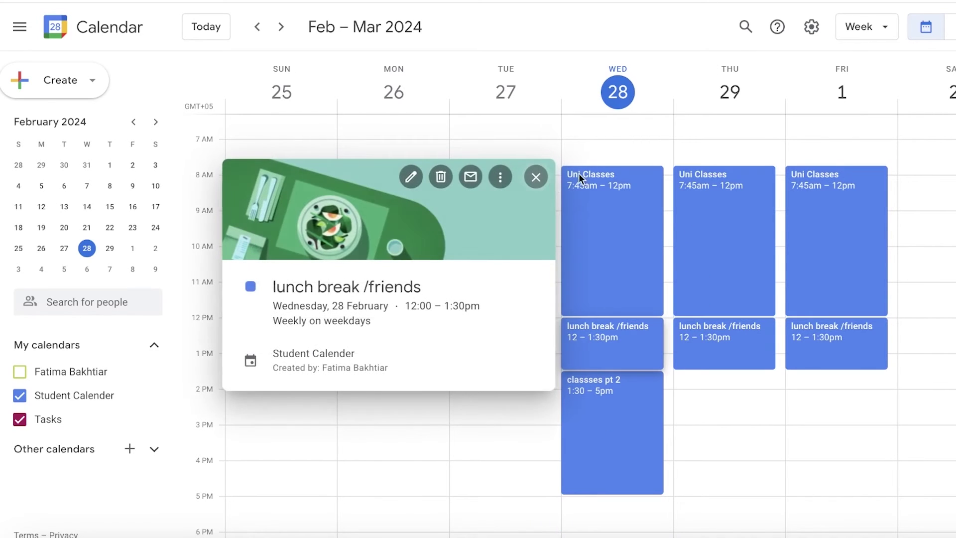
{"action": "scroll", "coordinate": [612, 344], "scroll_direction": "down", "scroll_amount": 1}
{"action": "left_click", "coordinate": [612, 343]}
{"action": "left_click", "coordinate": [536, 177]}
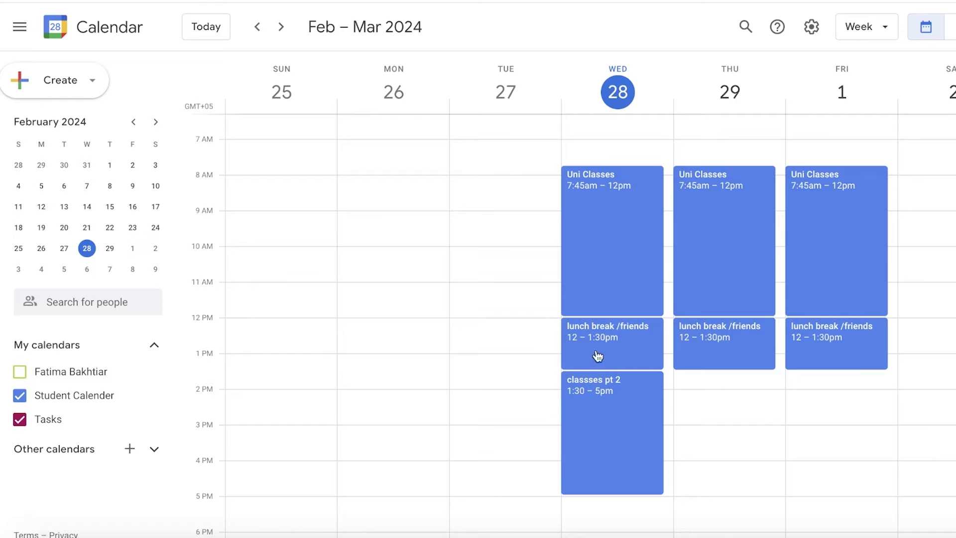
{"action": "left_click", "coordinate": [731, 379]}
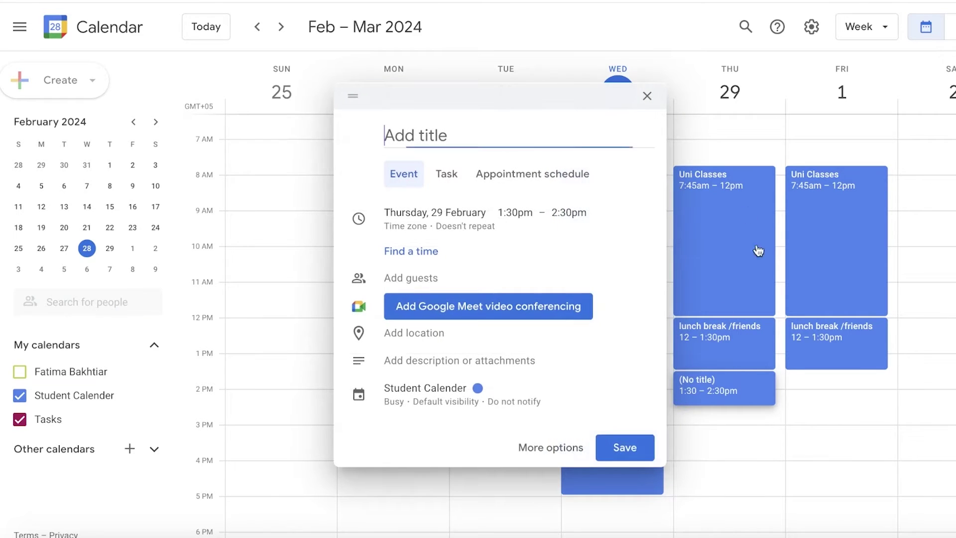
{"action": "left_click", "coordinate": [646, 98]}
- Open Wednesday's classses pt 2 editor and check its options, keeping the 1:30–5pm timing
{"action": "left_click", "coordinate": [627, 463]}
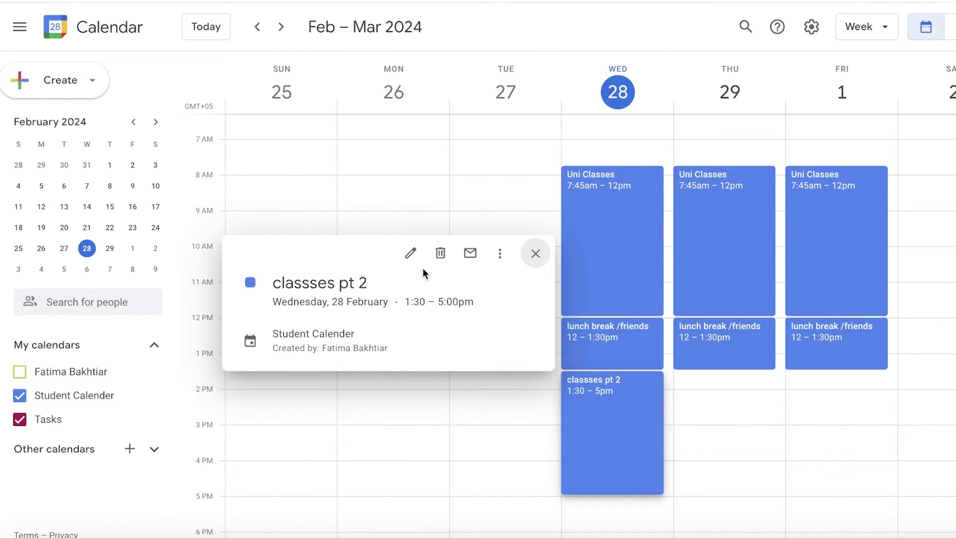
{"action": "left_click", "coordinate": [413, 255]}
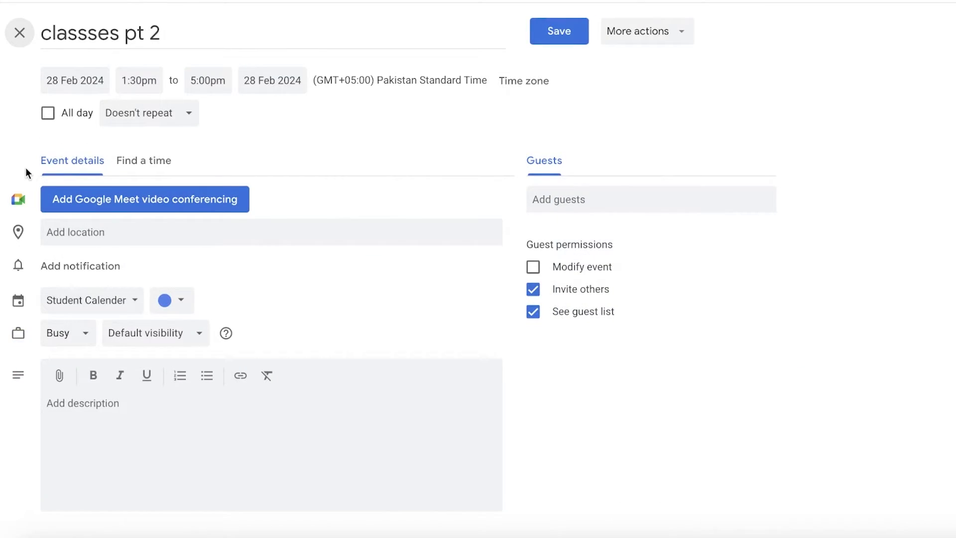
{"action": "left_click", "coordinate": [65, 113]}
{"action": "left_click", "coordinate": [85, 113]}
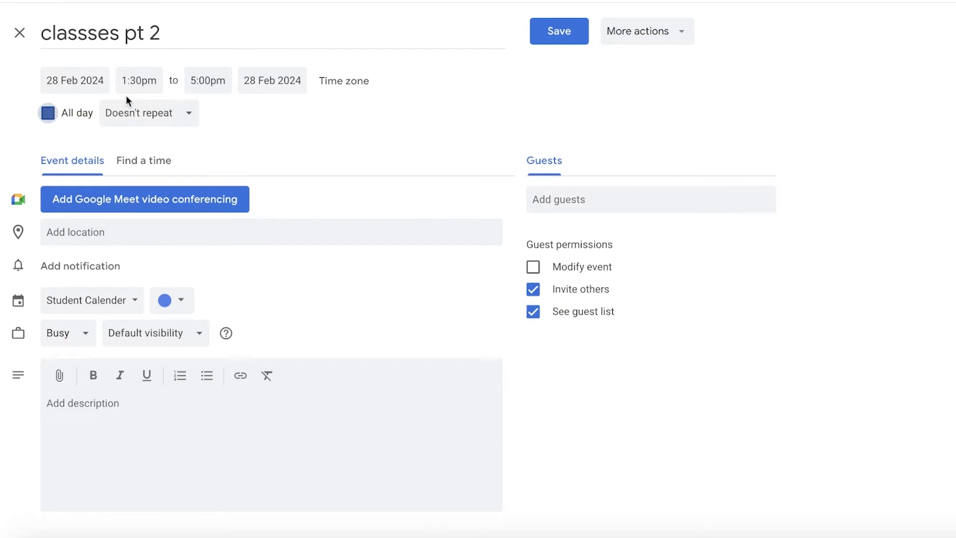
{"action": "left_click", "coordinate": [262, 80]}
{"action": "key", "text": "Escape"}
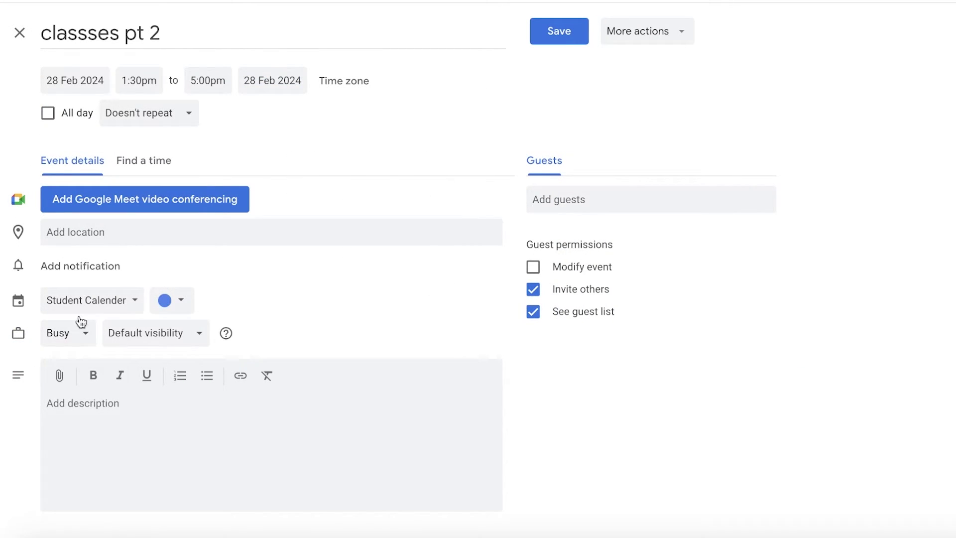
{"action": "left_click", "coordinate": [70, 333]}
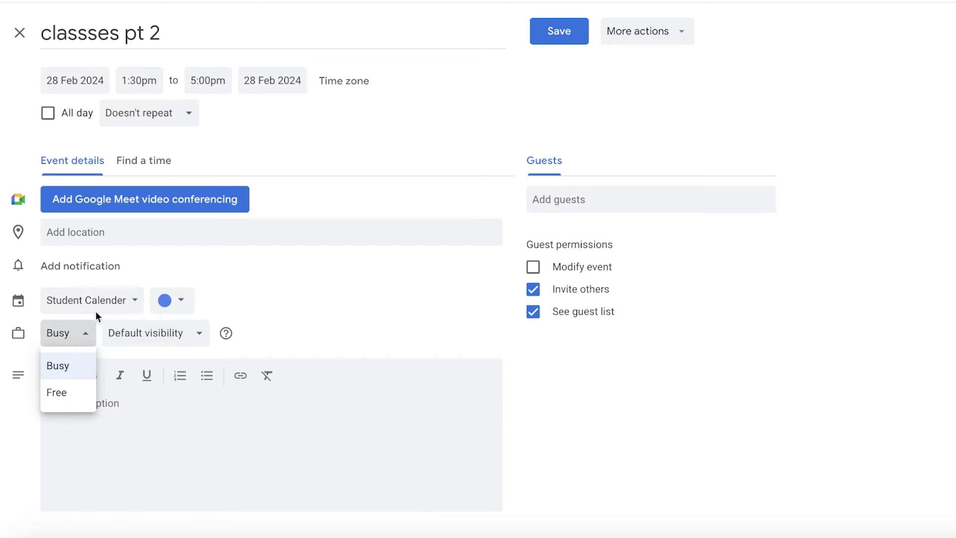
{"action": "left_click", "coordinate": [149, 164]}
{"action": "left_click", "coordinate": [86, 163]}
- Set classses pt 2 to a custom repeat on Monday to Friday and save
{"action": "left_click", "coordinate": [143, 120]}
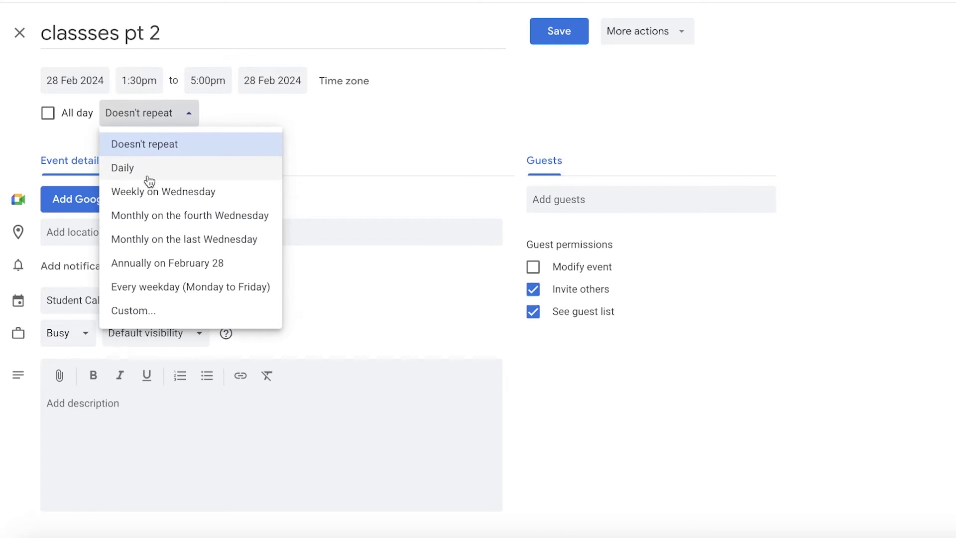
{"action": "left_click", "coordinate": [133, 310]}
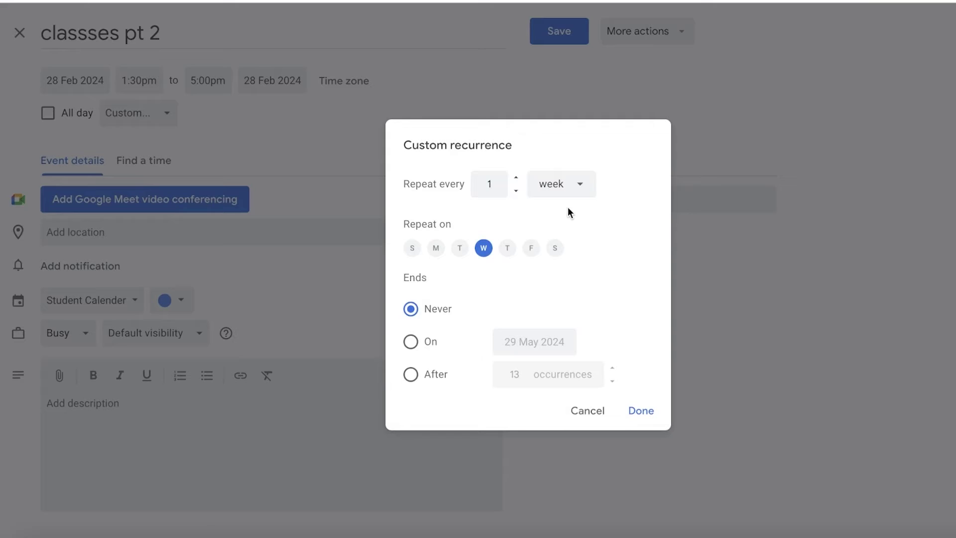
{"action": "left_click", "coordinate": [435, 247]}
{"action": "left_click", "coordinate": [459, 247]}
{"action": "left_click", "coordinate": [507, 248]}
{"action": "left_click", "coordinate": [531, 247]}
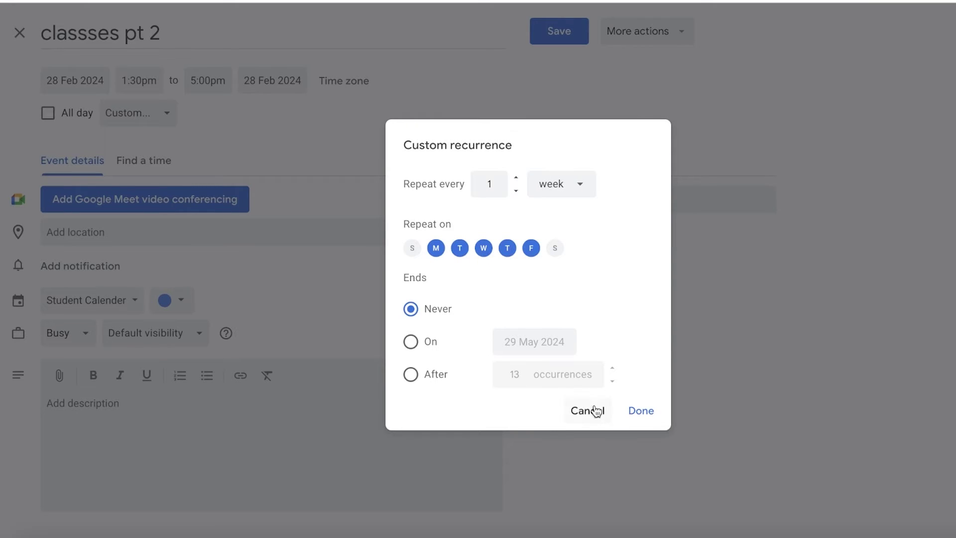
{"action": "left_click", "coordinate": [640, 411]}
{"action": "key", "text": "ctrl+s"}
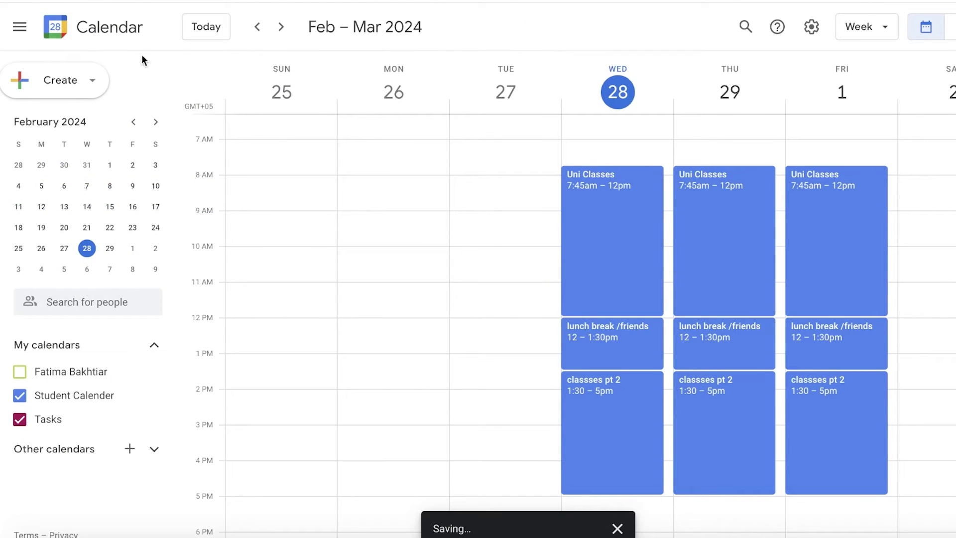
- Create a 'Go to the doctor' task over Friday afternoon's classses pt 2 block
{"action": "scroll", "coordinate": [692, 358], "scroll_direction": "down", "scroll_amount": 1}
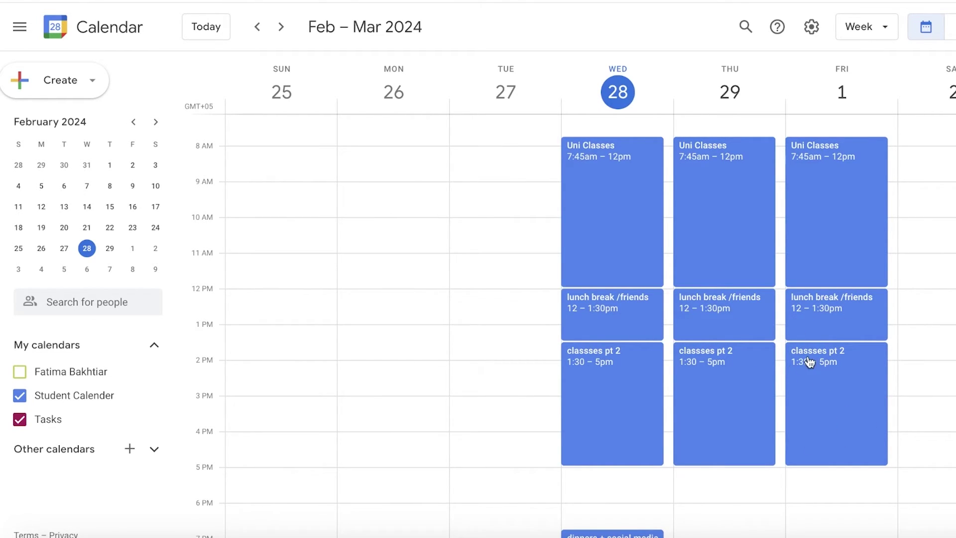
{"action": "left_click", "coordinate": [816, 398]}
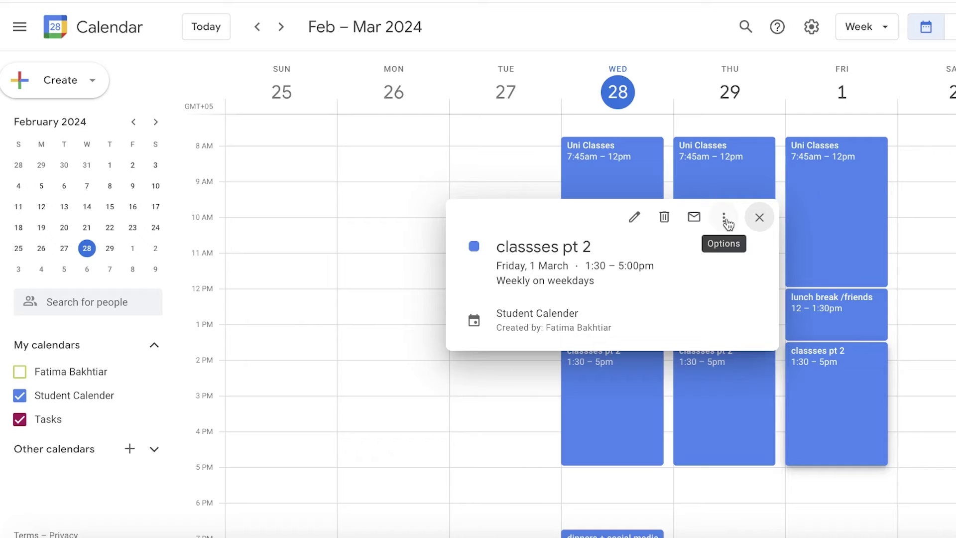
{"action": "left_click_drag", "start_coordinate": [887, 354], "coordinate": [879, 462]}
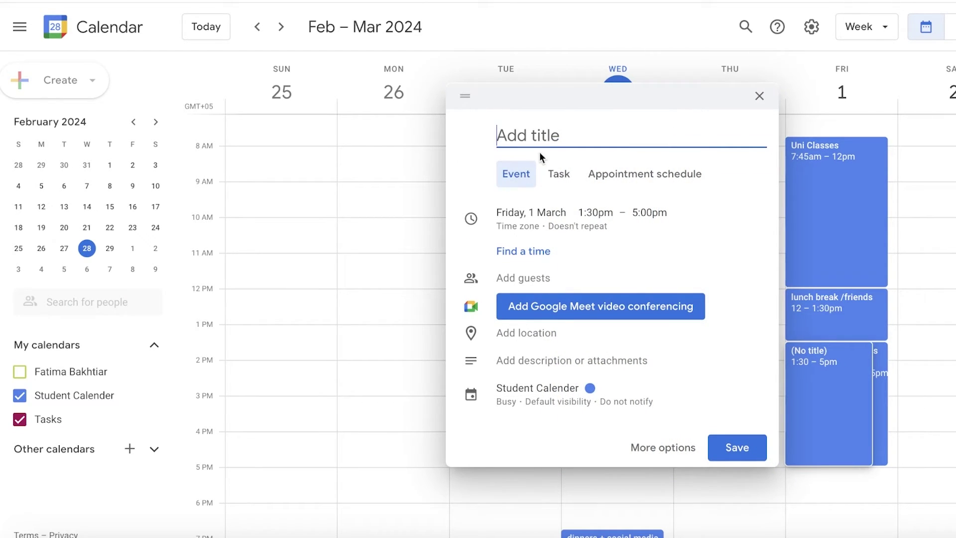
{"action": "left_click", "coordinate": [558, 174]}
{"action": "type", "text": "Go to"}
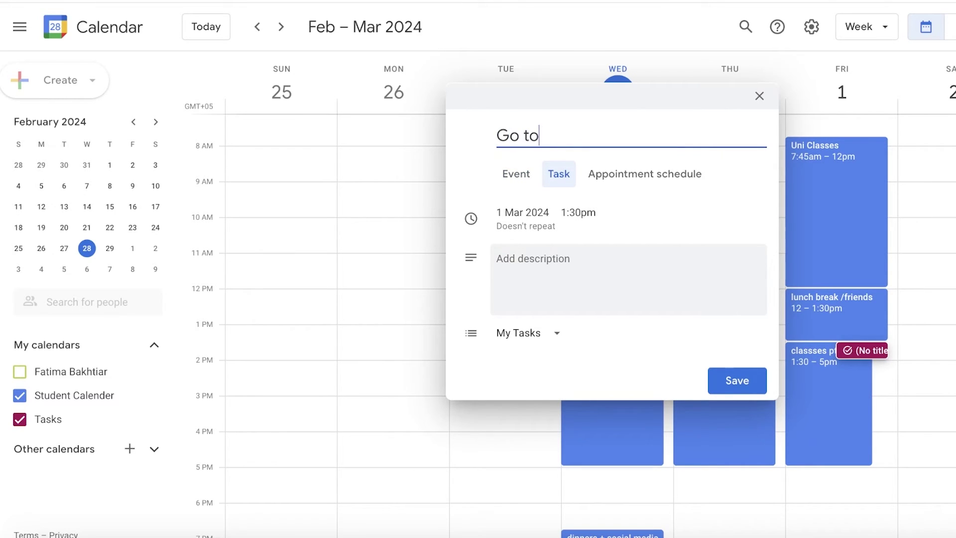
{"action": "type", "text": " the doctor"}
{"action": "left_click", "coordinate": [604, 180]}
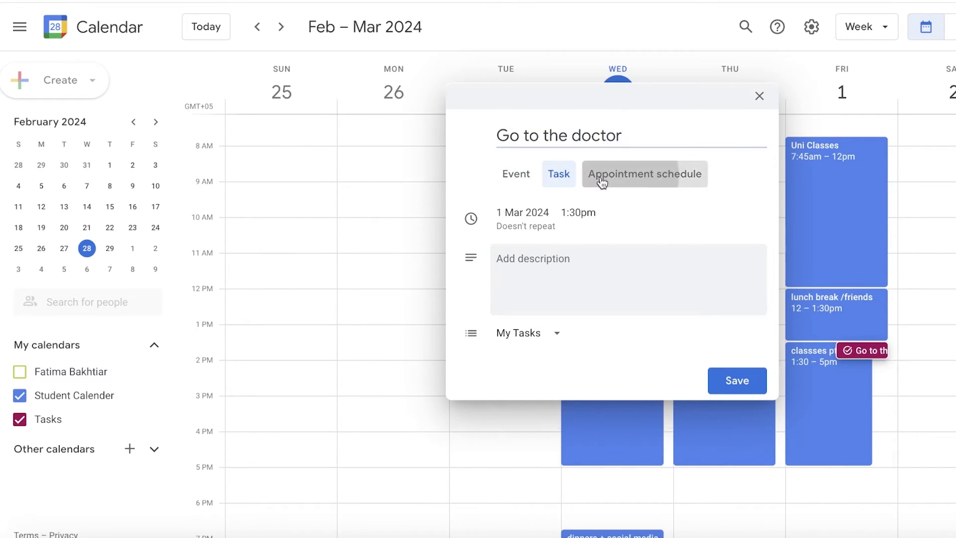
{"action": "left_click", "coordinate": [562, 175]}
- Keep the doctor task at 1:30pm on 1 March, save it, and nudge it on Friday
{"action": "left_click", "coordinate": [550, 208]}
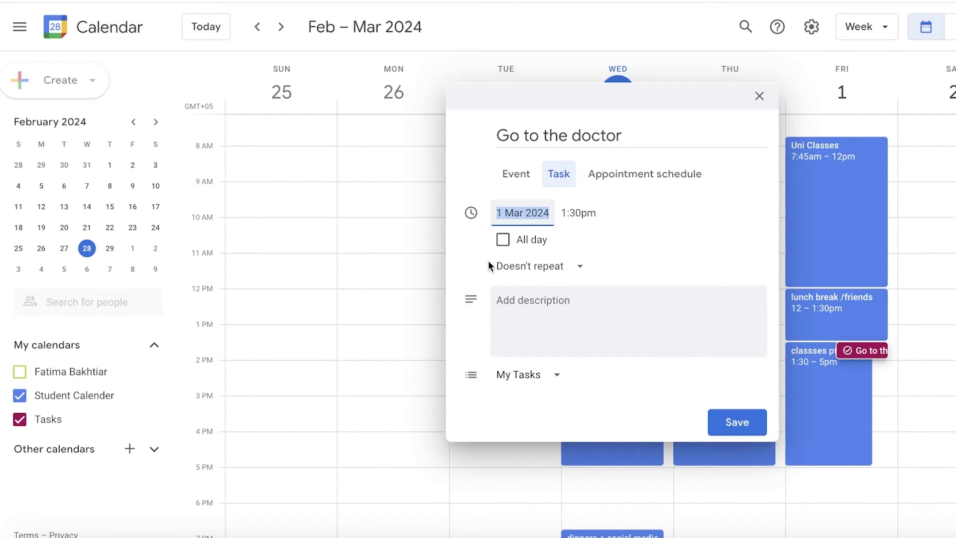
{"action": "left_click", "coordinate": [572, 213]}
{"action": "left_click", "coordinate": [597, 306]}
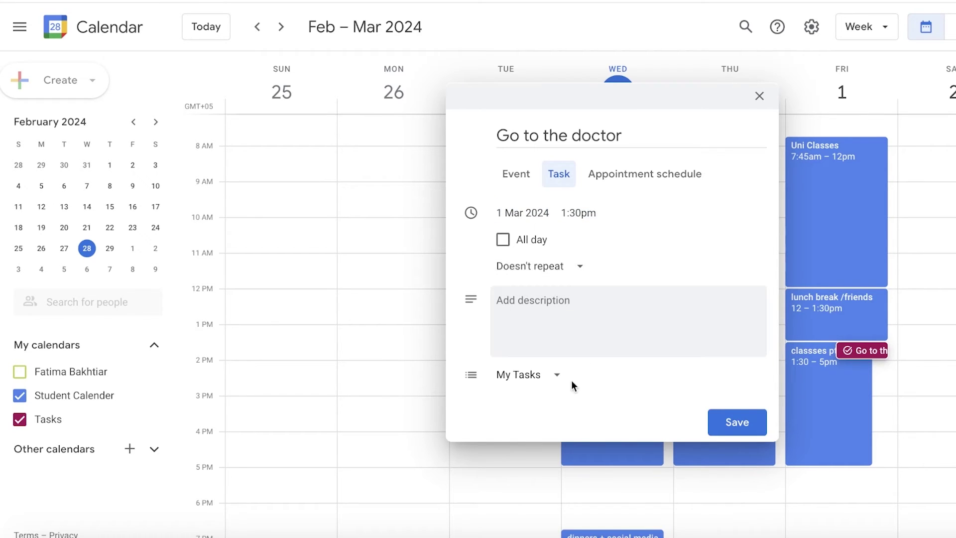
{"action": "left_click", "coordinate": [744, 424]}
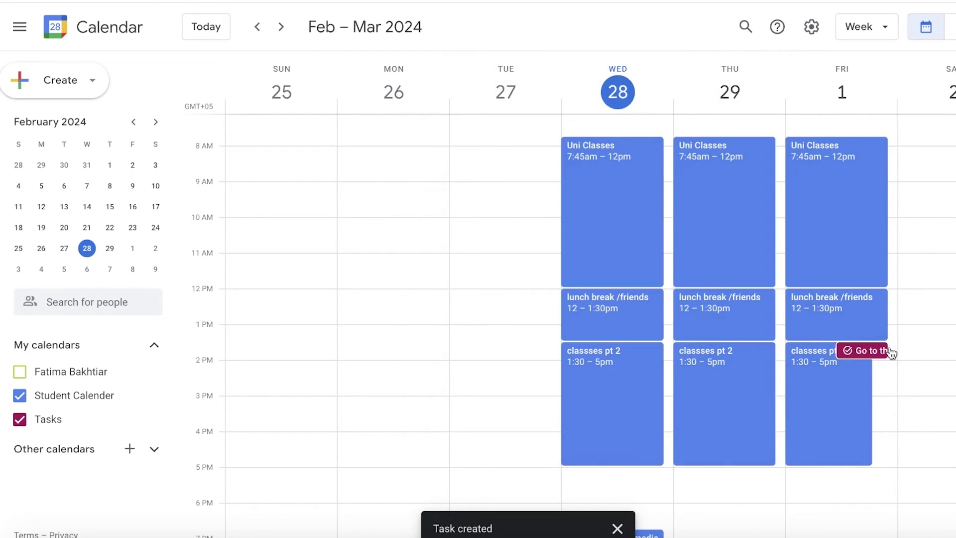
{"action": "mouse_move", "coordinate": [860, 355]}
{"action": "left_mouse_down"}
{"action": "mouse_move", "coordinate": [857, 365]}
{"action": "mouse_move", "coordinate": [849, 356]}
{"action": "left_mouse_up"}
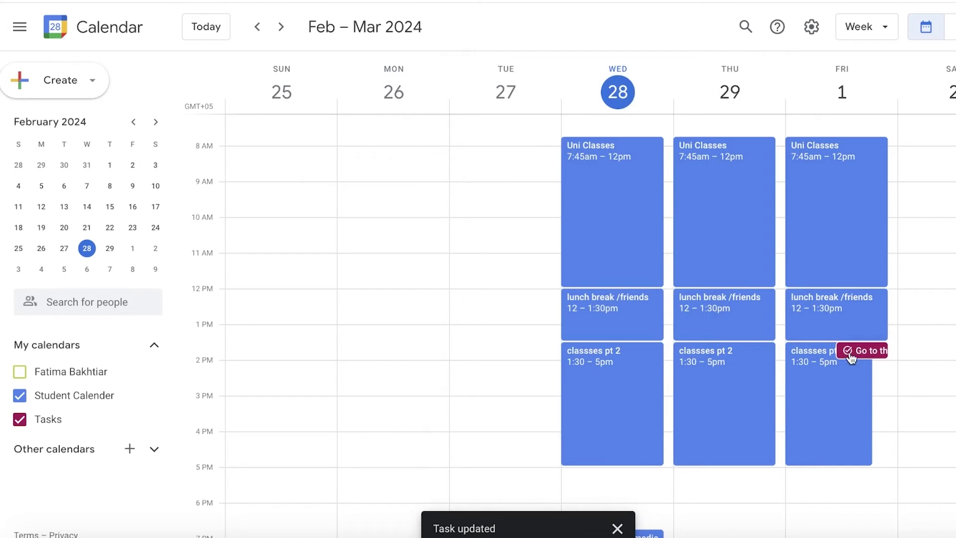
- Delete only Friday 1 March's classses pt 2 occurrence, choosing 'This event'
{"action": "left_click", "coordinate": [811, 368]}
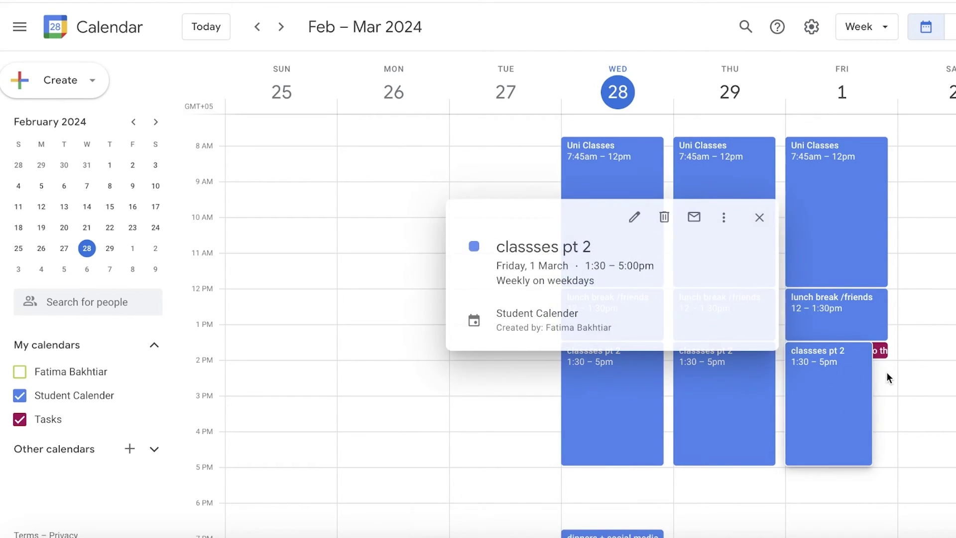
{"action": "left_click", "coordinate": [845, 373]}
{"action": "left_click", "coordinate": [792, 413]}
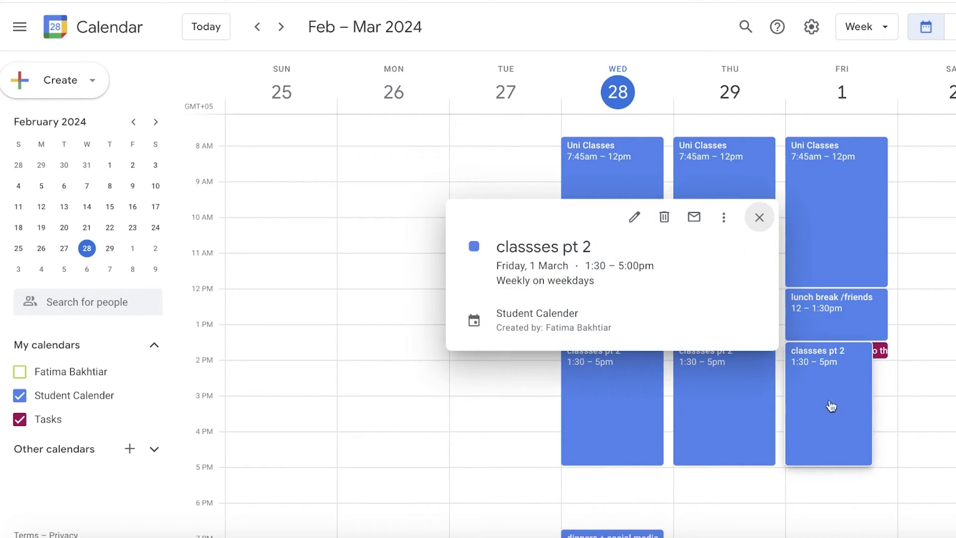
{"action": "left_click", "coordinate": [664, 217]}
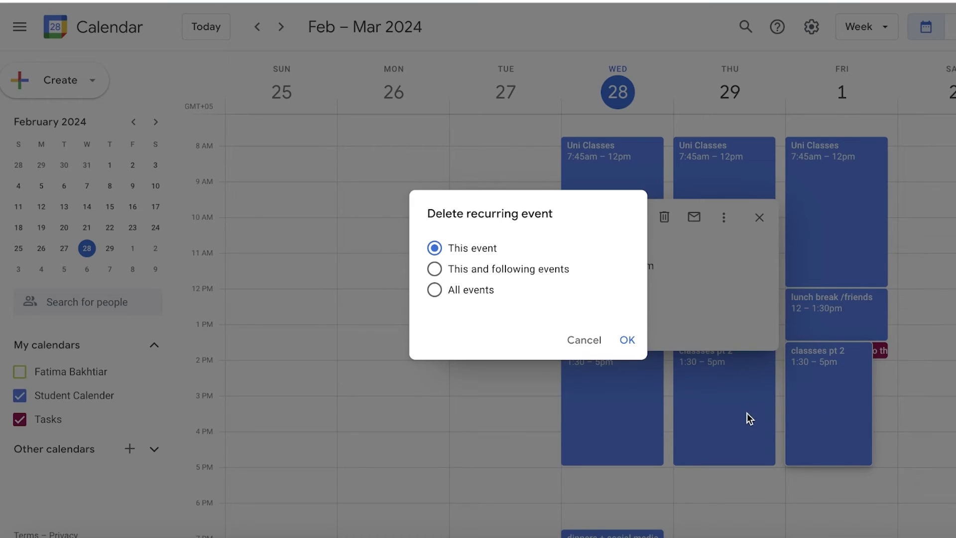
{"action": "left_click", "coordinate": [496, 272]}
{"action": "left_click", "coordinate": [482, 291]}
{"action": "left_click", "coordinate": [476, 253]}
{"action": "left_click", "coordinate": [626, 344]}
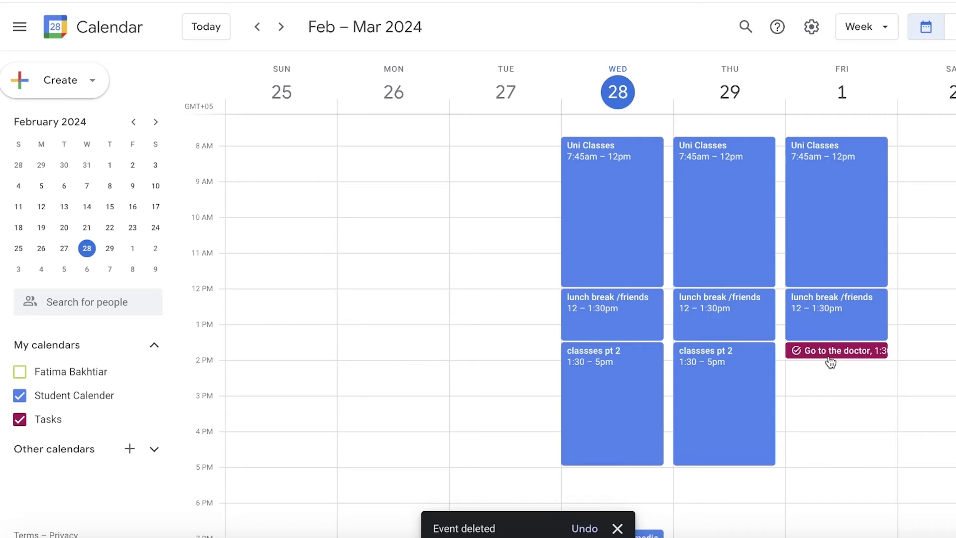
{"action": "left_click_drag", "start_coordinate": [826, 357], "coordinate": [826, 362]}
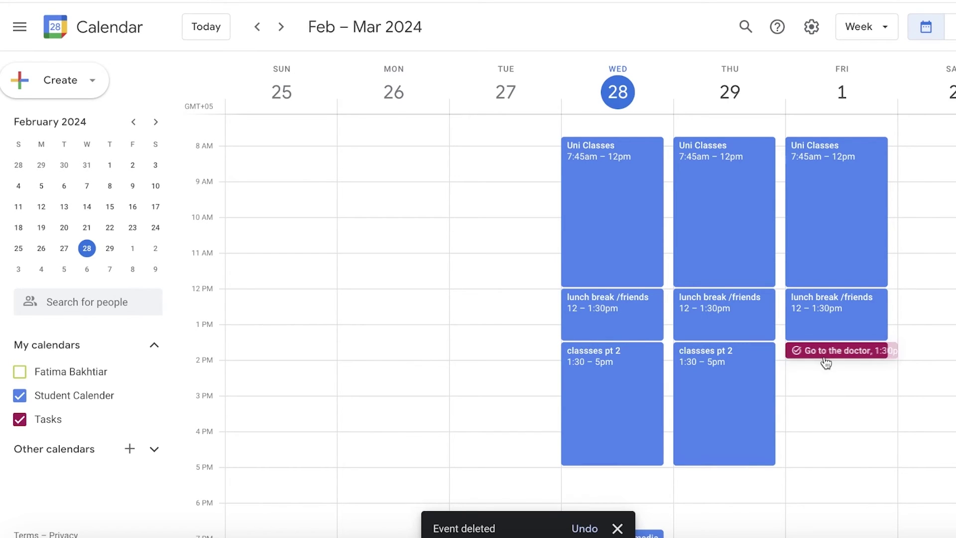
- Discard an accidental Friday afternoon event draft
{"action": "left_click", "coordinate": [834, 389]}
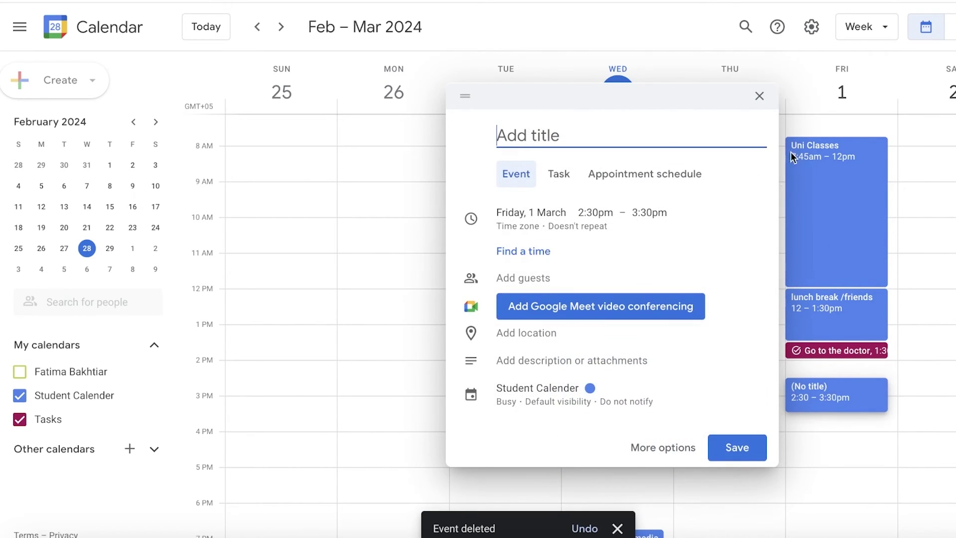
{"action": "key", "text": "Escape"}
{"action": "scroll", "coordinate": [497, 436], "scroll_direction": "up", "scroll_amount": 5}
{"action": "scroll", "coordinate": [497, 435], "scroll_direction": "down", "scroll_amount": 3}
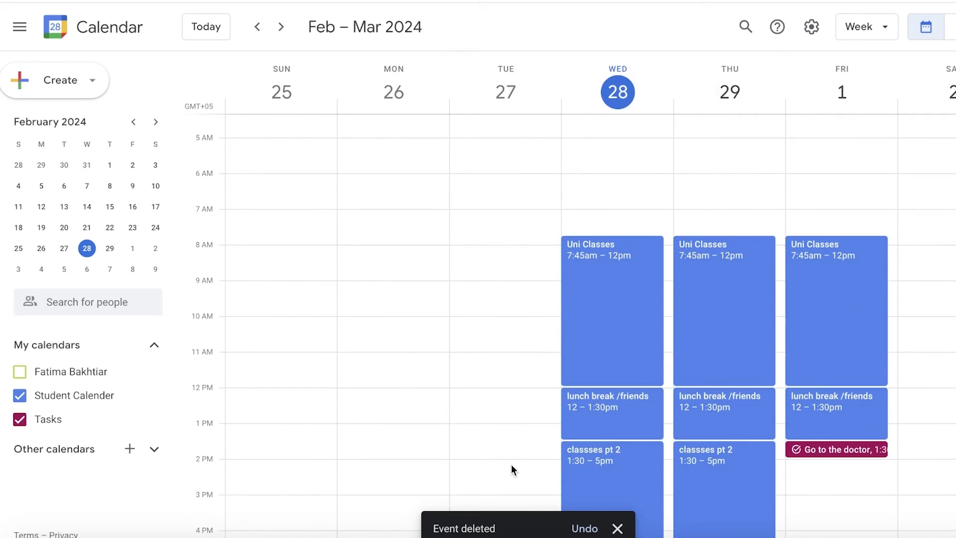
{"action": "scroll", "coordinate": [781, 363], "scroll_direction": "down", "scroll_amount": 3}
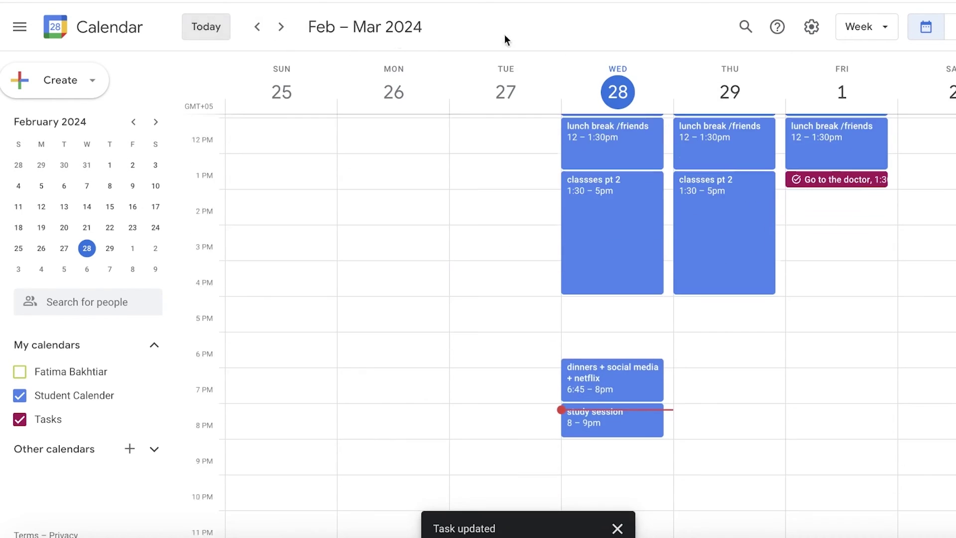
- Switch to Month view, move to March 2024, and briefly open the Pick up dry cleaning note
{"action": "left_click", "coordinate": [845, 35]}
{"action": "left_click", "coordinate": [866, 97]}
{"action": "left_click", "coordinate": [857, 28]}
{"action": "left_click", "coordinate": [876, 118]}
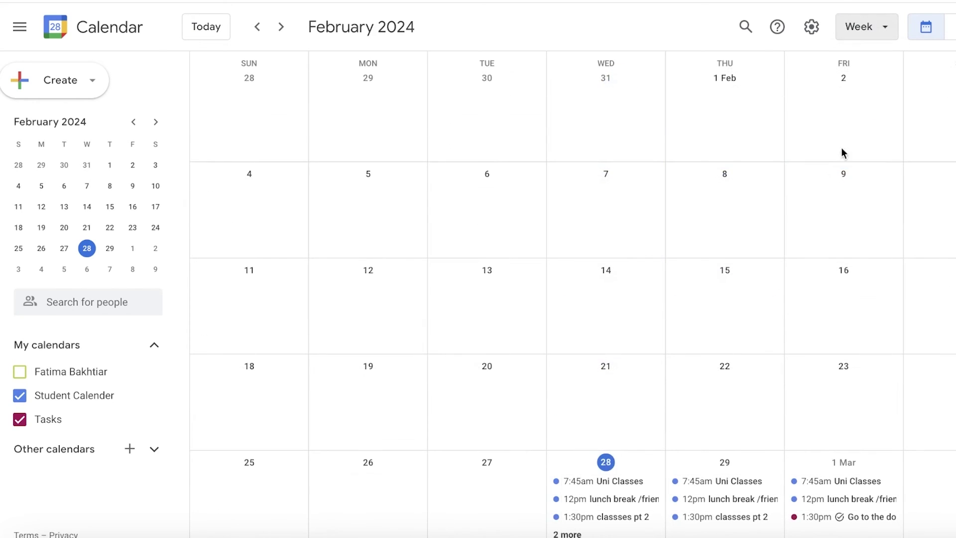
{"action": "scroll", "coordinate": [656, 380], "scroll_direction": "down", "scroll_amount": 1}
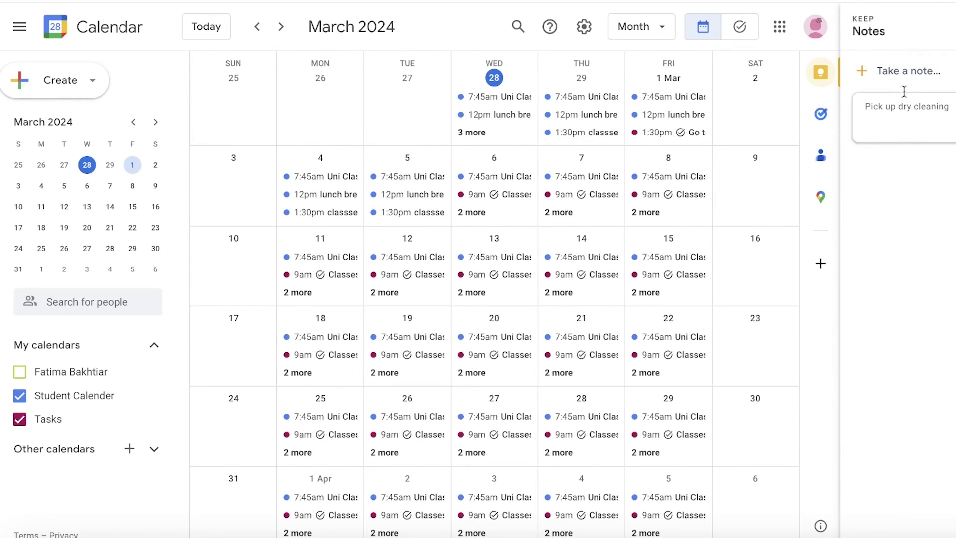
{"action": "left_click", "coordinate": [900, 107]}
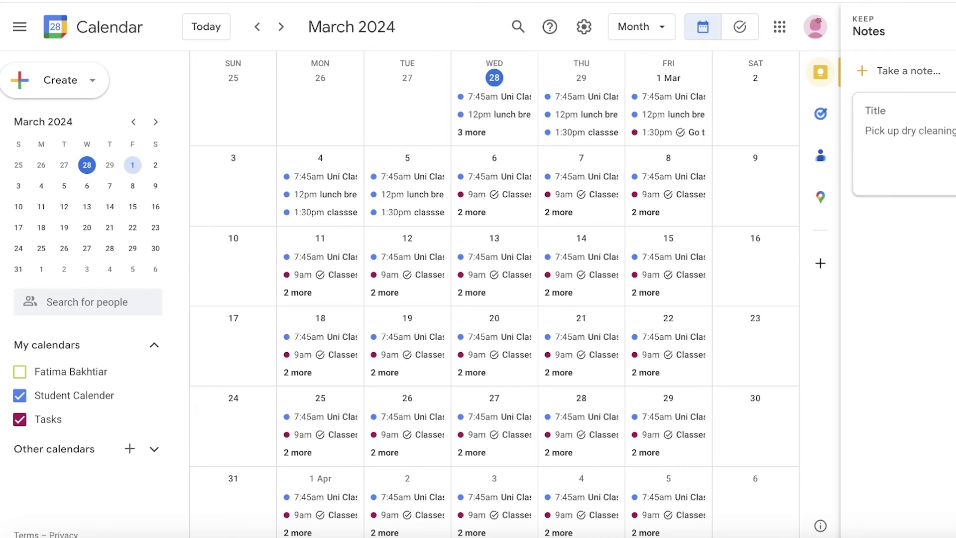
{"action": "key", "text": "Escape"}
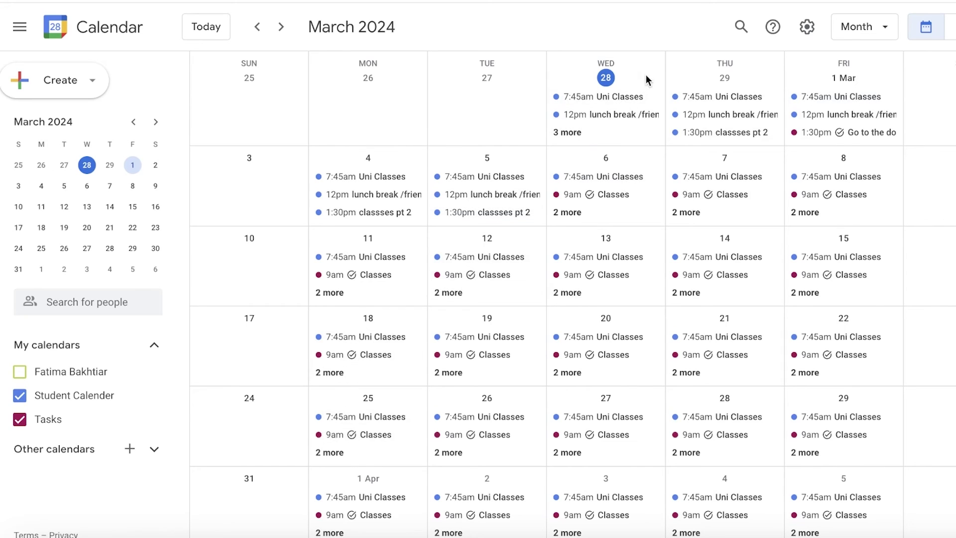
- Open Friday's lunch break /friends event for full editing and add the friend as a guest
{"action": "left_click", "coordinate": [858, 132]}
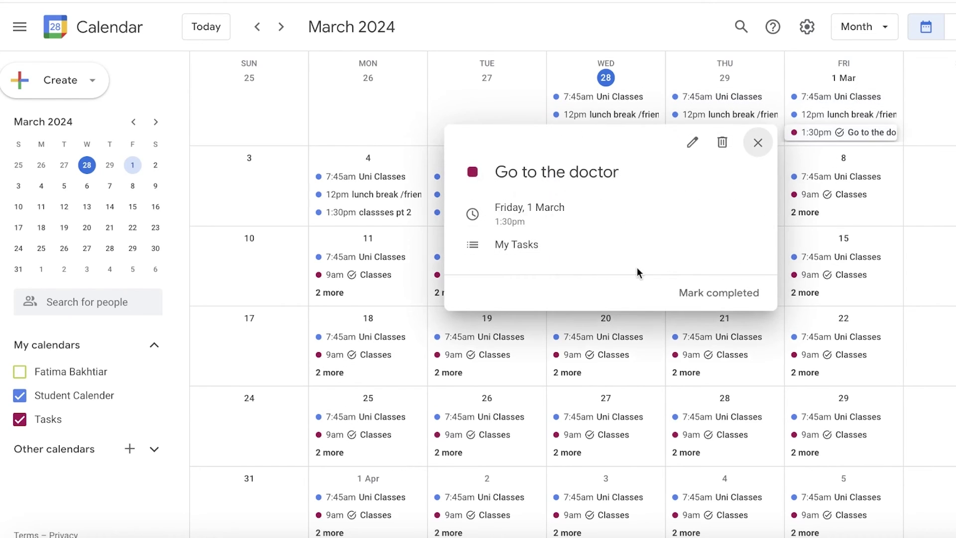
{"action": "left_click", "coordinate": [758, 142]}
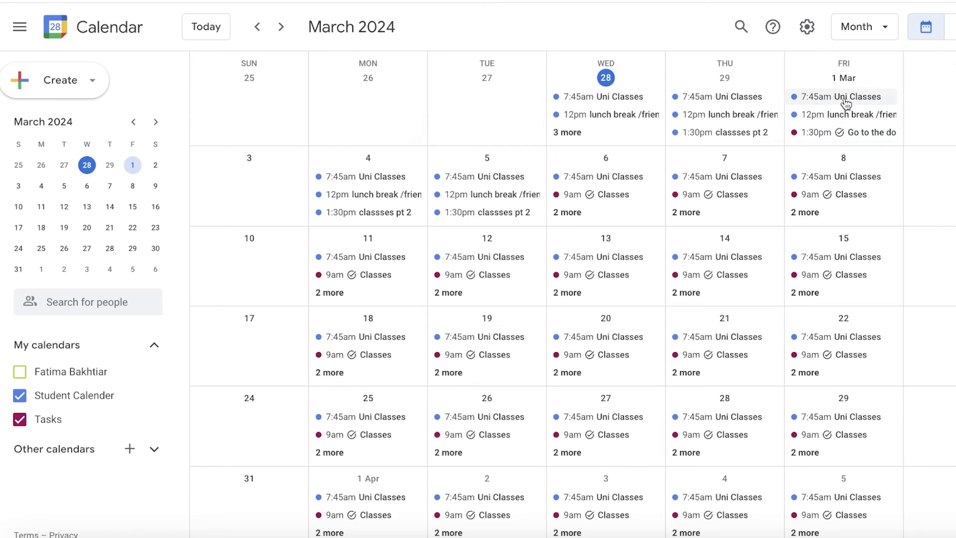
{"action": "left_click", "coordinate": [839, 115]}
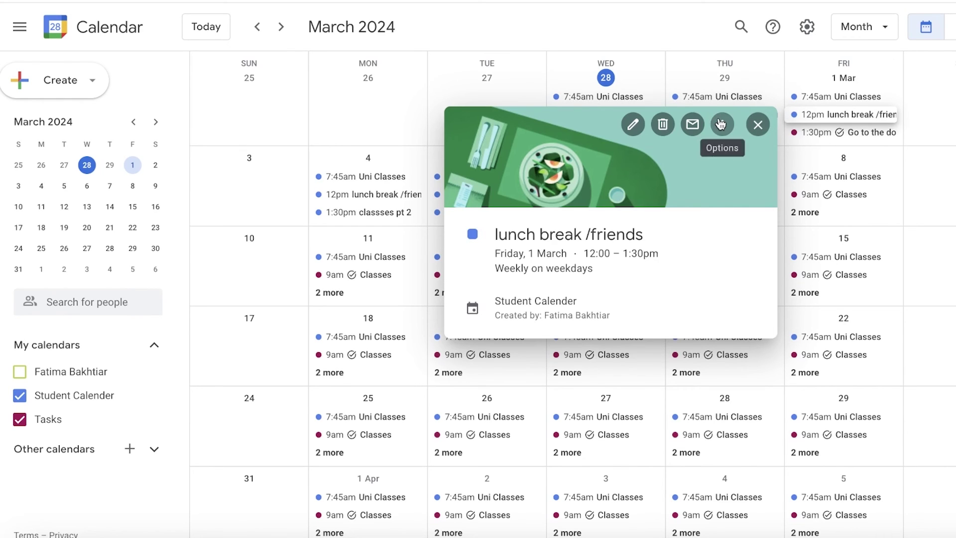
{"action": "left_click", "coordinate": [632, 124]}
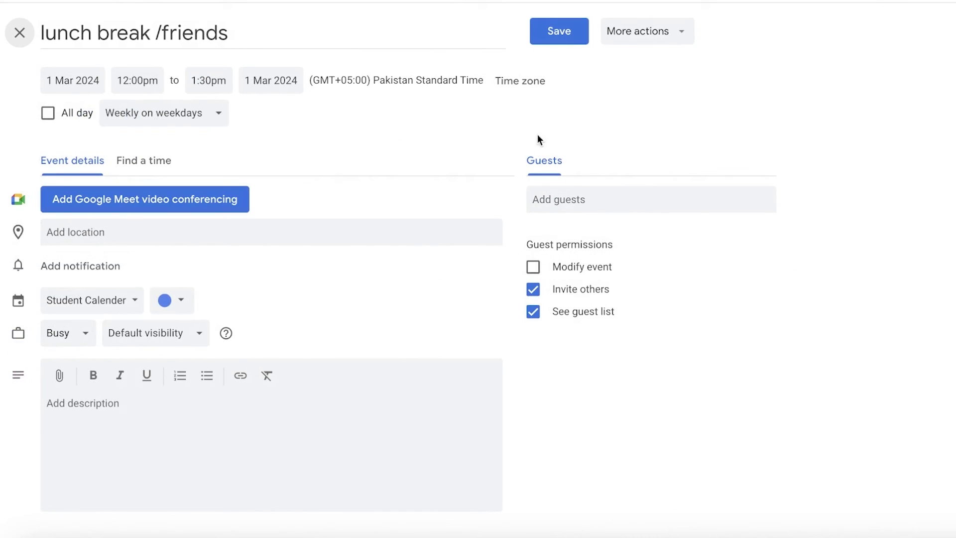
{"action": "left_click", "coordinate": [586, 198]}
{"action": "left_click", "coordinate": [592, 230]}
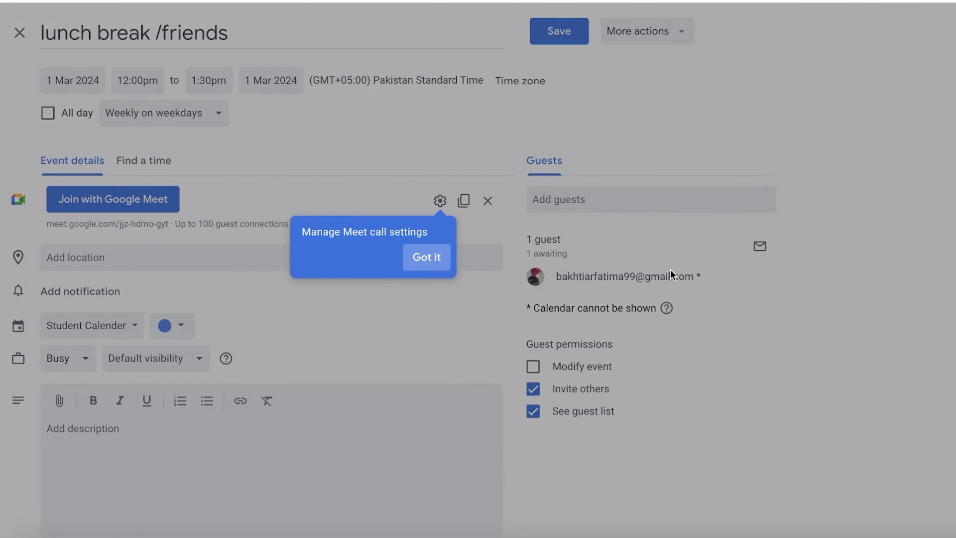
{"action": "left_click", "coordinate": [427, 257]}
{"action": "left_click", "coordinate": [825, 180]}
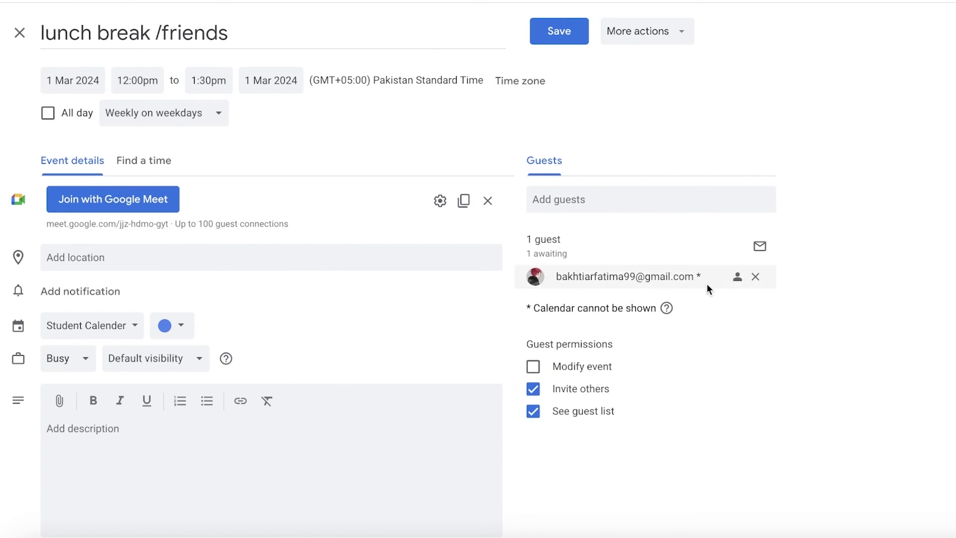
- Leave the friend as a required guest and save the recurring lunch break change
{"action": "left_click", "coordinate": [737, 277]}
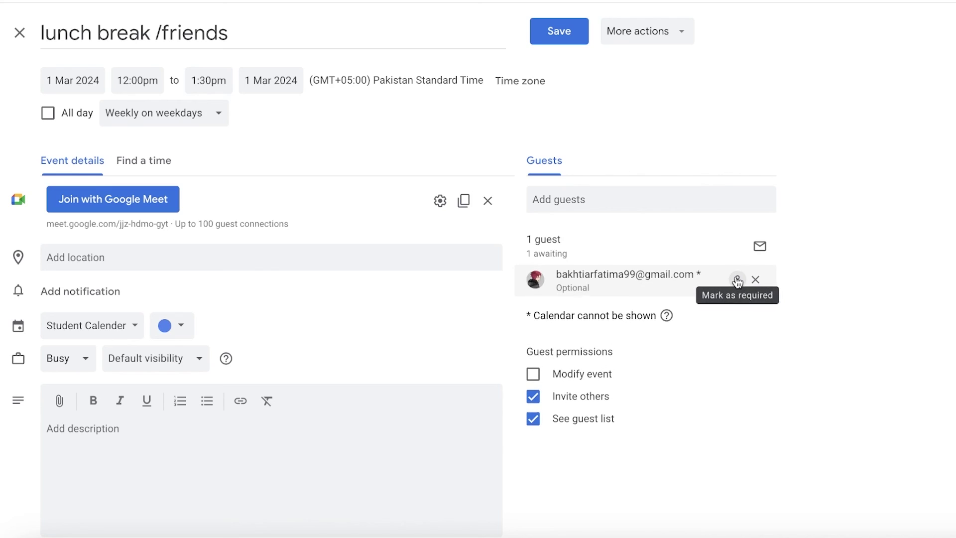
{"action": "left_click", "coordinate": [737, 280]}
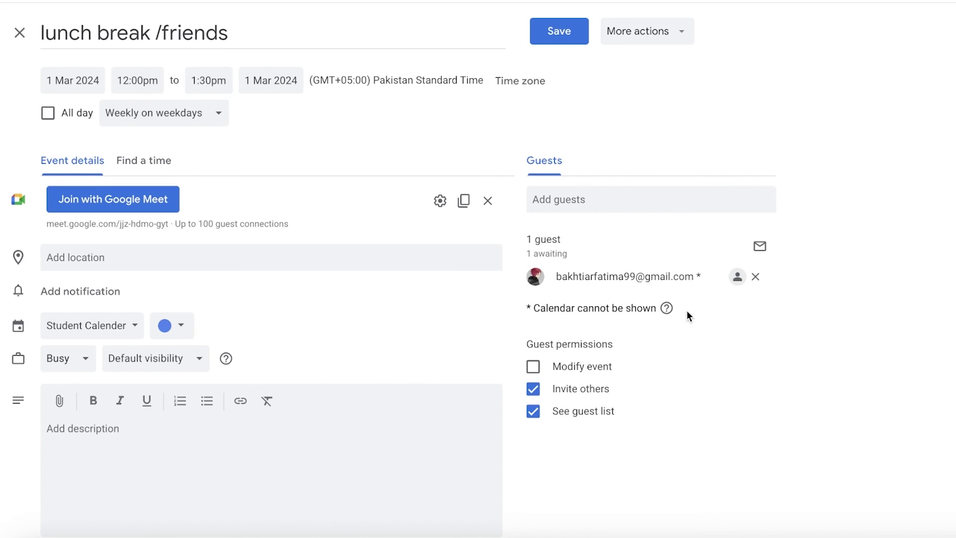
{"action": "left_click", "coordinate": [737, 277]}
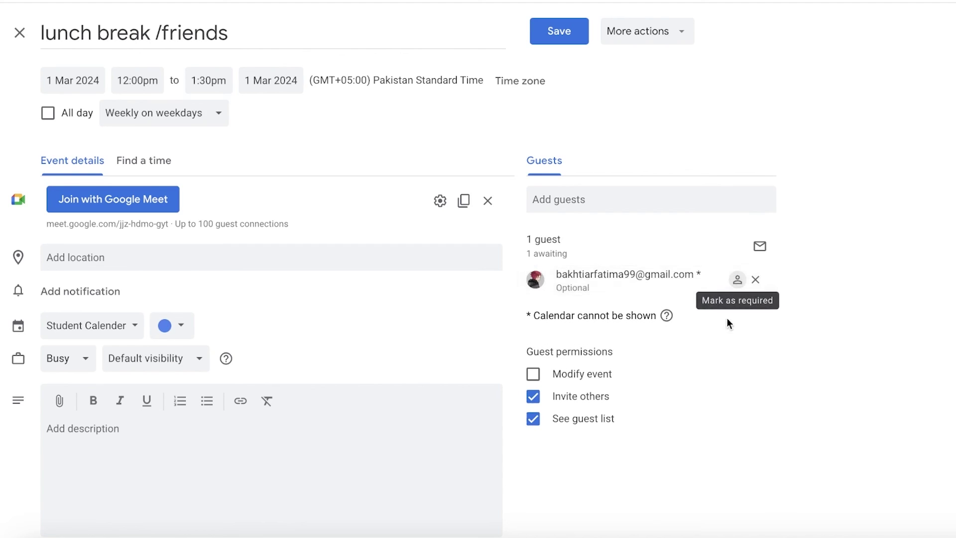
{"action": "left_click", "coordinate": [737, 282]}
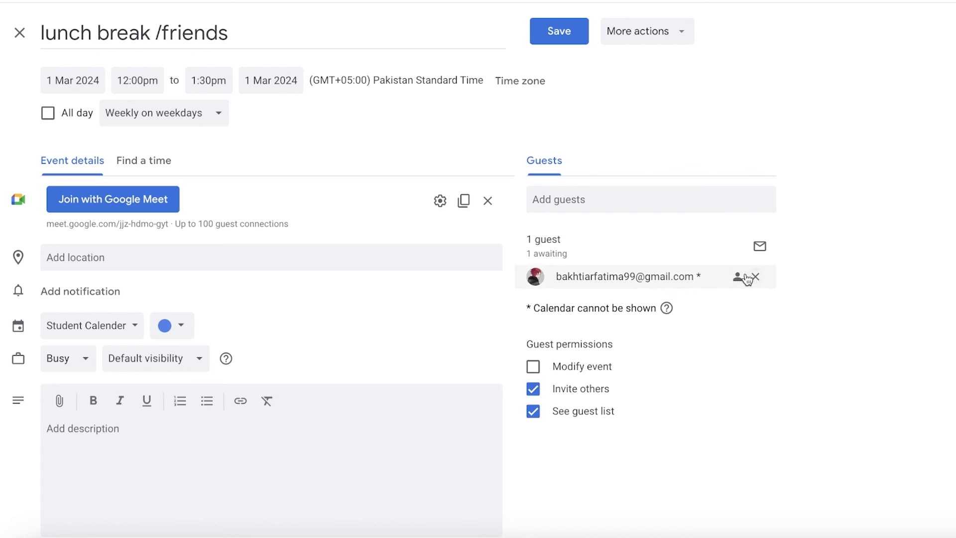
{"action": "left_click", "coordinate": [738, 277]}
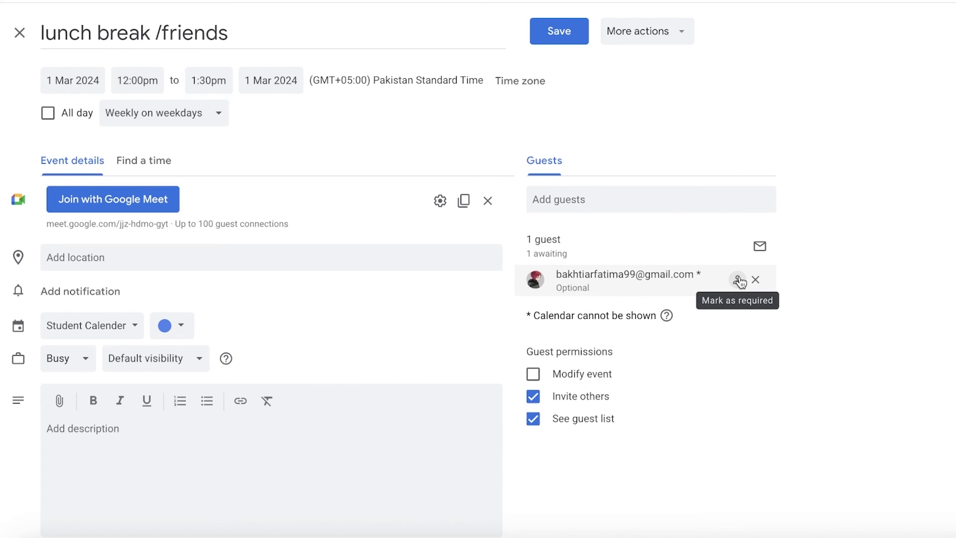
{"action": "left_click", "coordinate": [738, 280]}
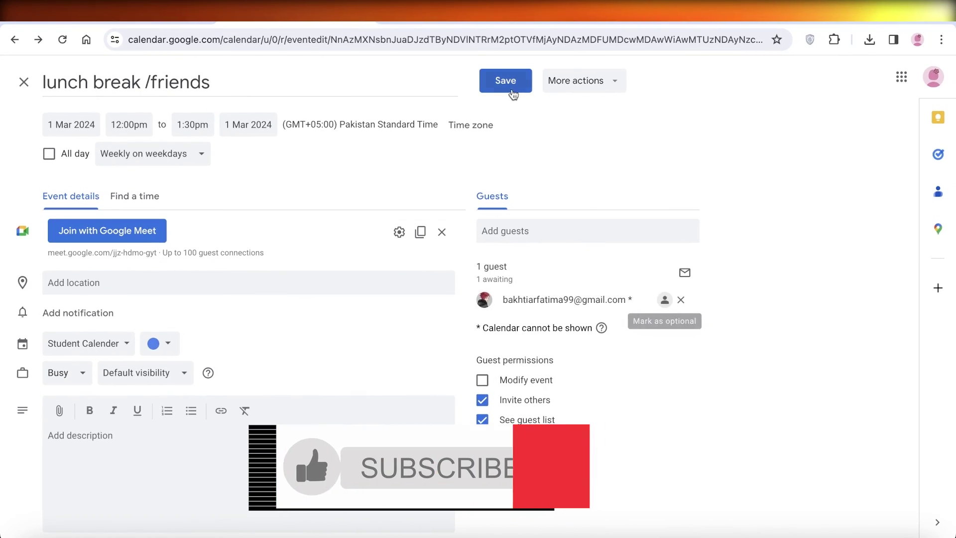
{"action": "left_click", "coordinate": [512, 93]}
{"action": "left_click", "coordinate": [563, 357]}
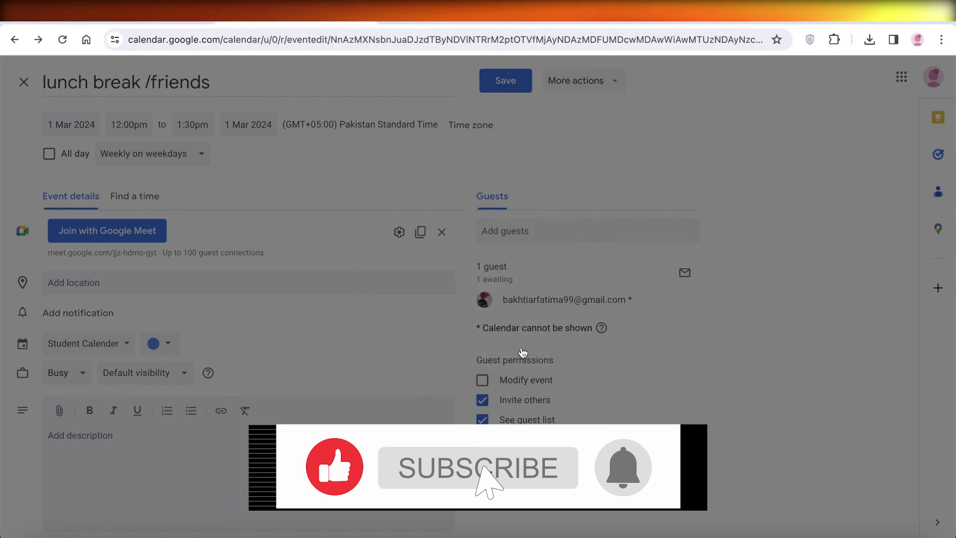